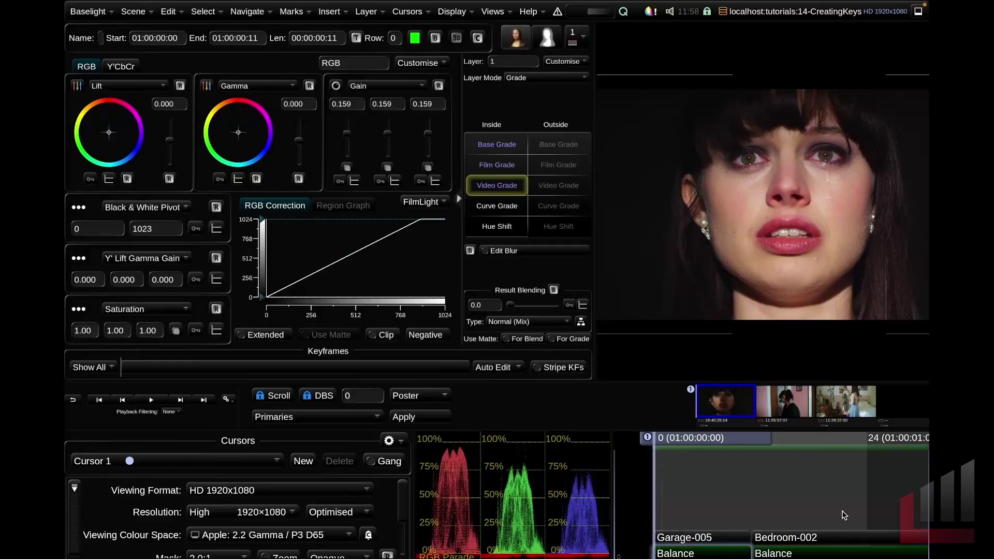
- Insert Layer 2 on Garage-005 and switch it to the Matte Operators view
{"action": "scroll", "coordinate": [714, 514], "scroll_direction": "up", "scroll_amount": 3}
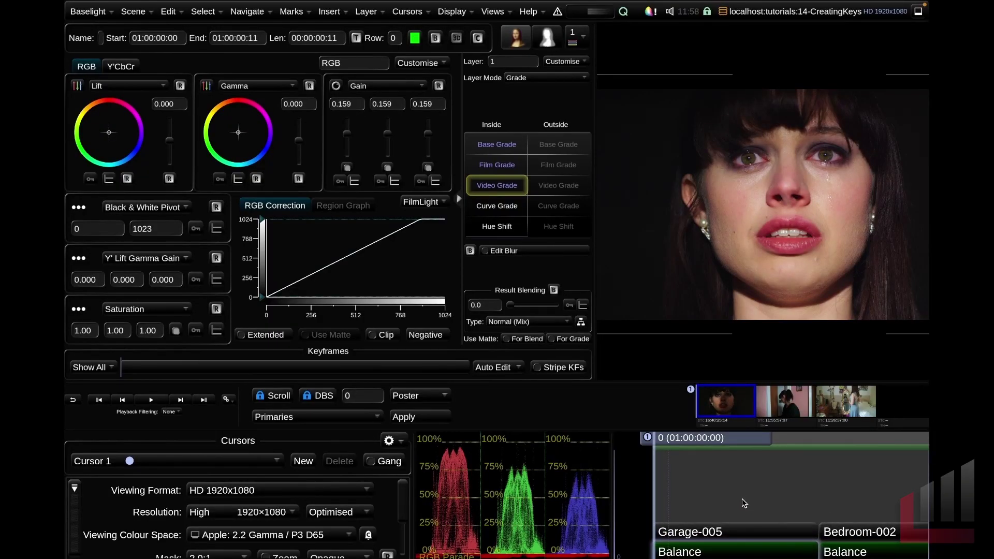
{"action": "left_click", "coordinate": [717, 558]}
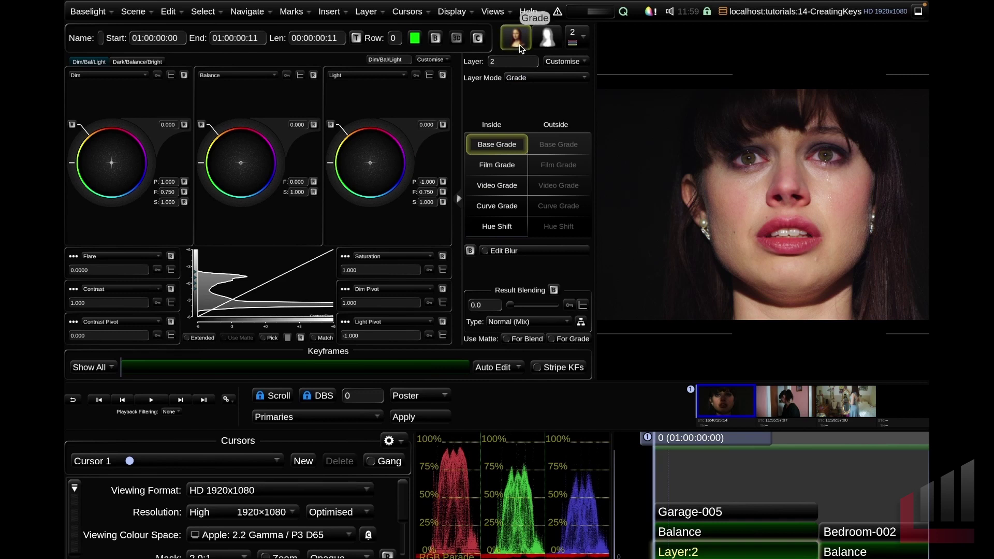
{"action": "left_click", "coordinate": [555, 43]}
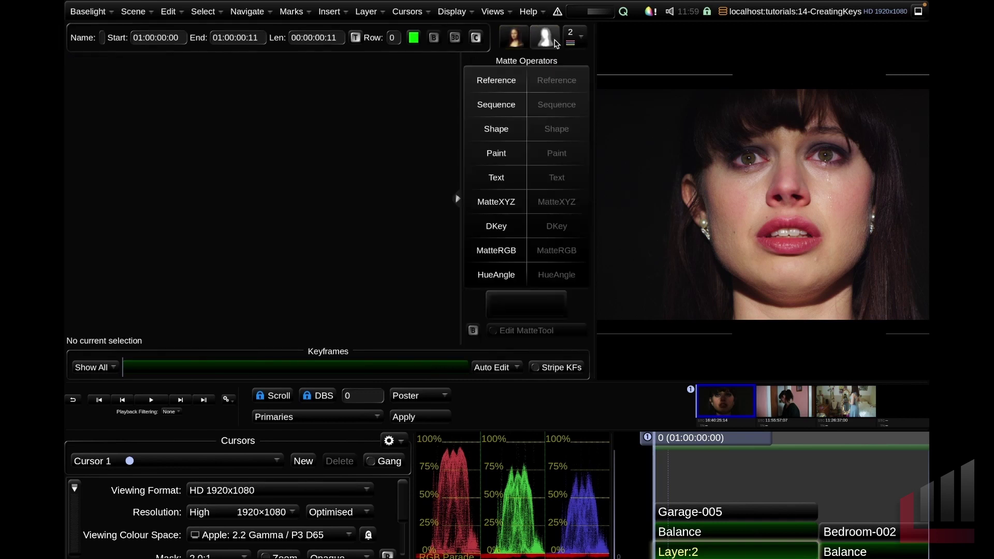
- Add a HueAngle keyer to Layer 2 and collapse the matte operator list
{"action": "left_click", "coordinate": [503, 275]}
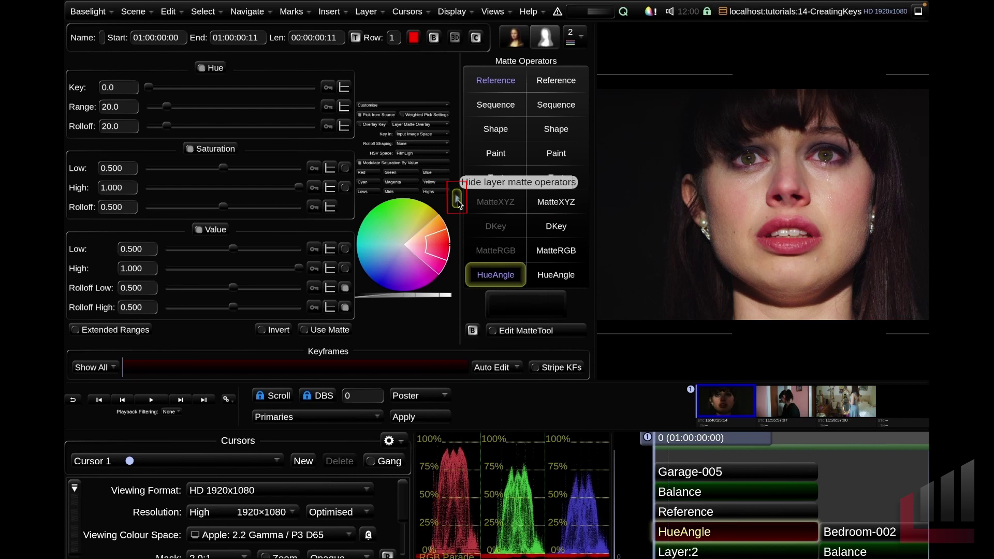
{"action": "left_click", "coordinate": [459, 203]}
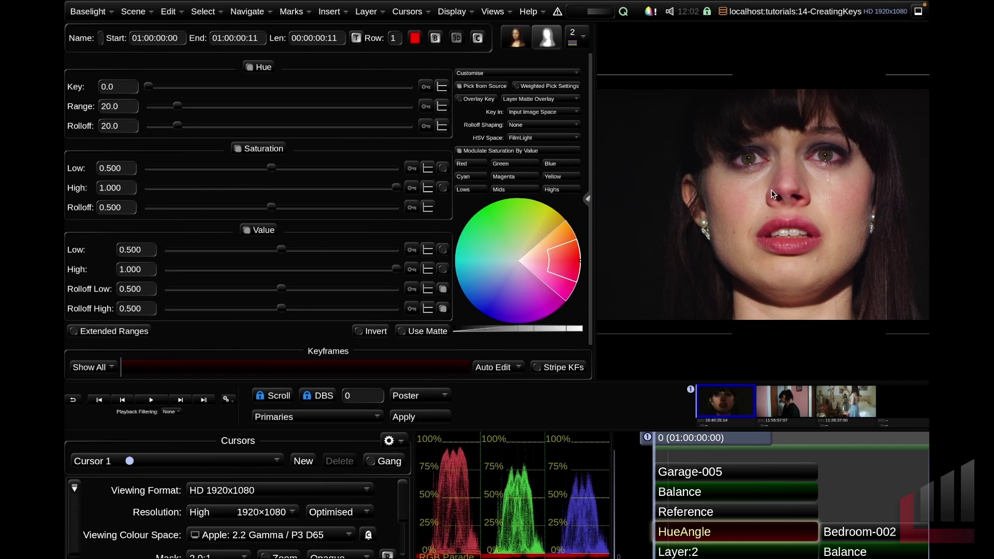
- Zoom in and sample the lips, setting the HueAngle key to Key 7.0, Range 11.0
{"action": "scroll", "coordinate": [771, 194], "scroll_direction": "up", "scroll_amount": 5}
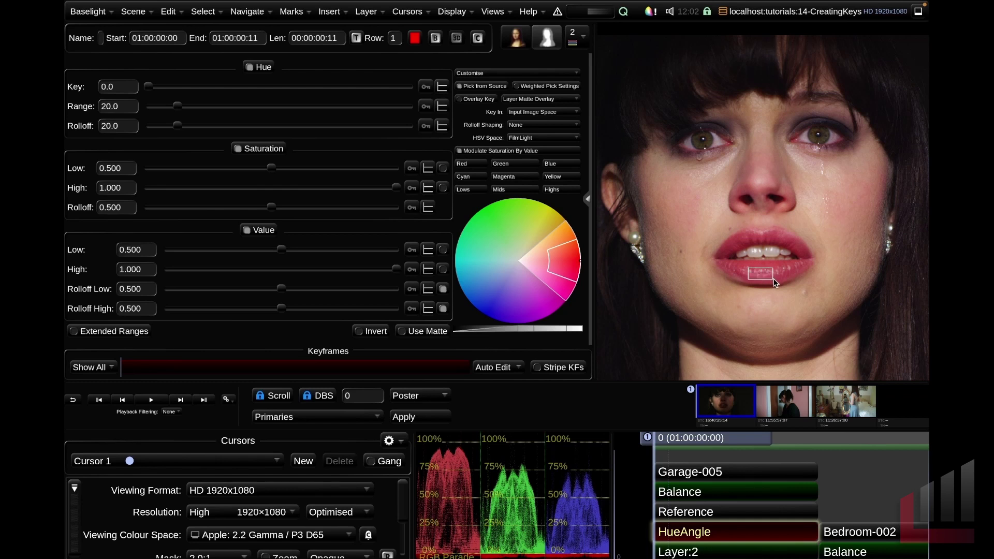
{"action": "left_click_drag", "start_coordinate": [775, 281], "coordinate": [775, 283]}
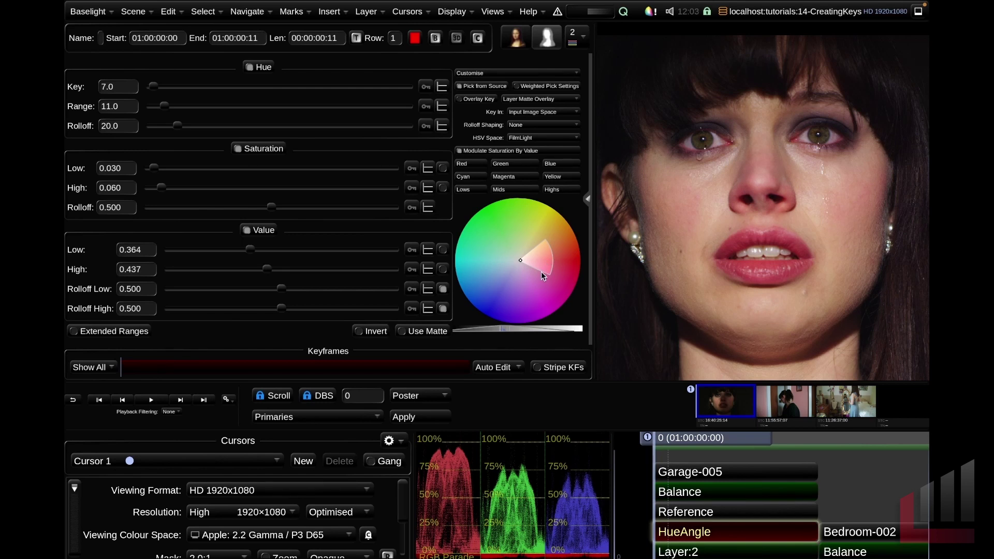
- Show the key as a green matte and re-sample the lips for Key 3.0, Range 0.0
{"action": "key", "text": "m"}
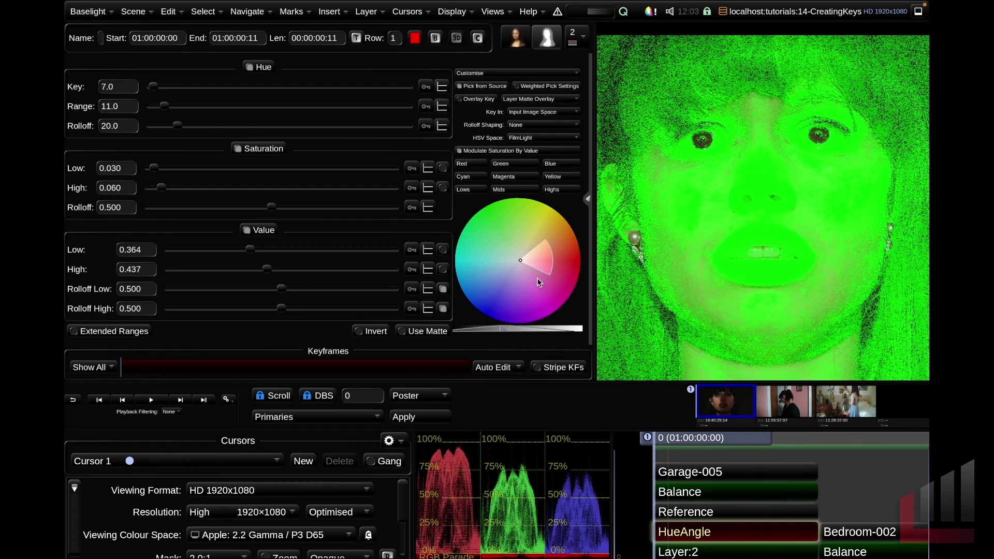
{"action": "key", "text": "m"}
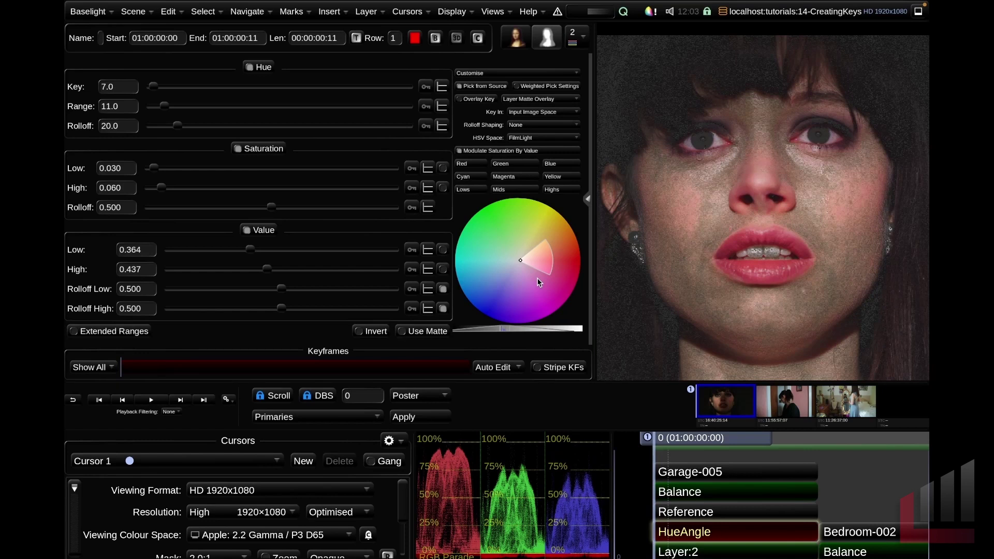
{"action": "key", "text": "shift+m"}
{"action": "key", "text": "shift+m"}
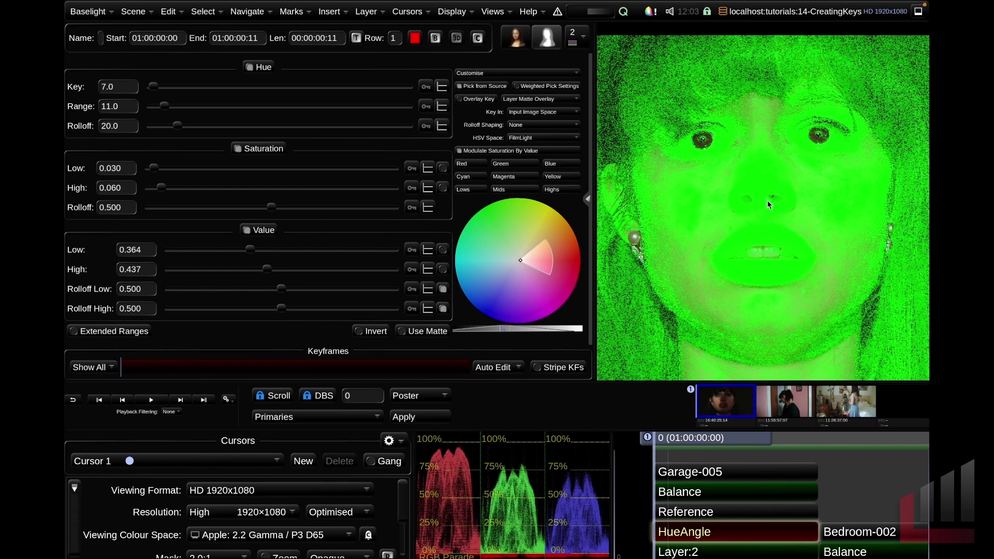
{"action": "mouse_move", "coordinate": [765, 225]}
{"action": "left_mouse_down"}
{"action": "mouse_move", "coordinate": [794, 271]}
{"action": "mouse_move", "coordinate": [783, 278]}
{"action": "left_mouse_up"}
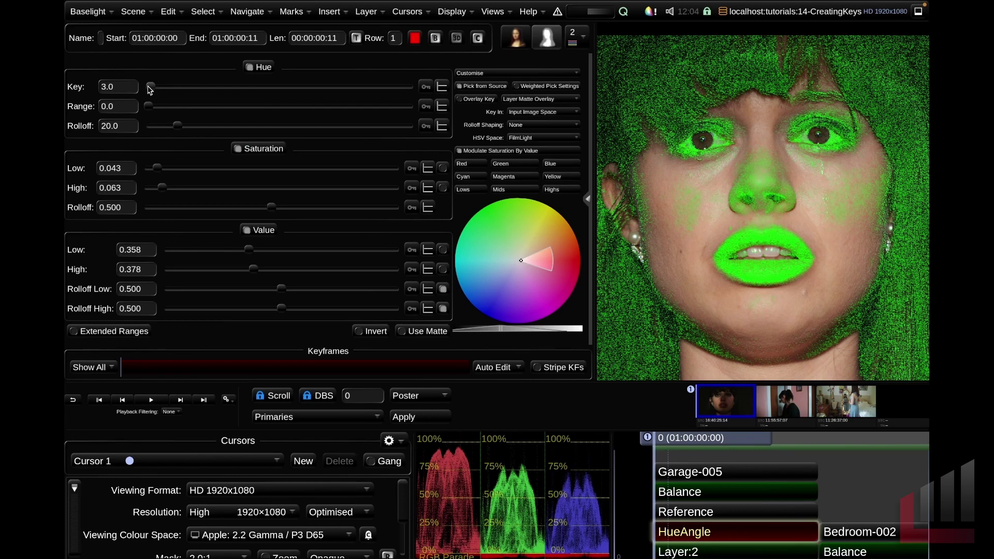
- Shift the hue key centre to 6.5 and disable the Value, Saturation and Hue qualifiers
{"action": "left_click_drag", "start_coordinate": [151, 90], "coordinate": [171, 127]}
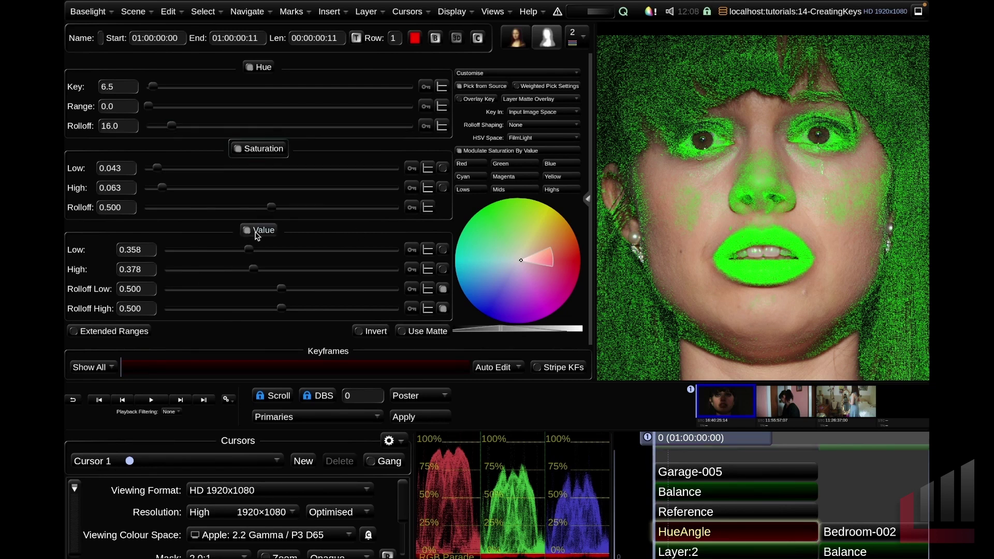
{"action": "left_click", "coordinate": [258, 231]}
{"action": "left_click", "coordinate": [262, 149]}
{"action": "left_click", "coordinate": [260, 68]}
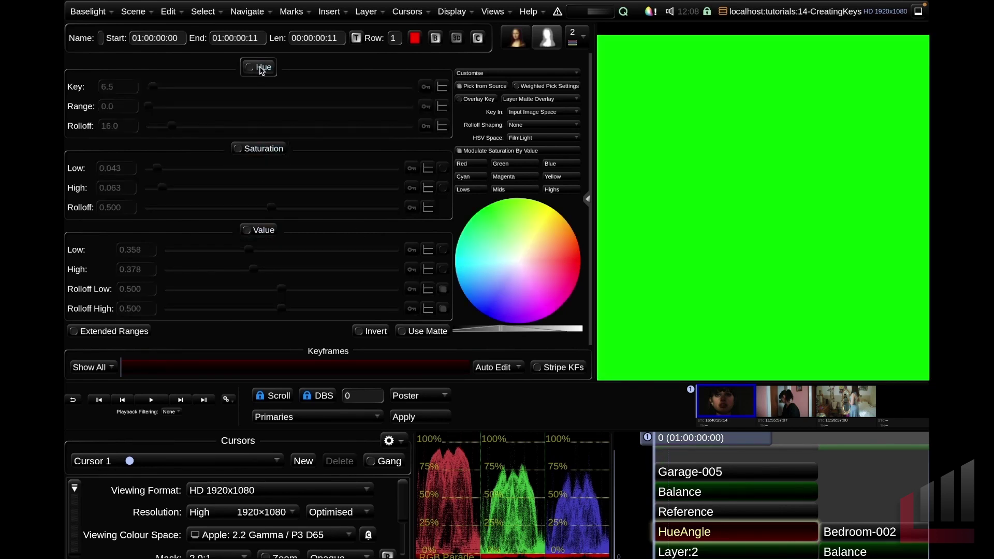
- Inspect the matte from the Value, Saturation and Hue ranges one at a time
{"action": "left_click", "coordinate": [256, 232]}
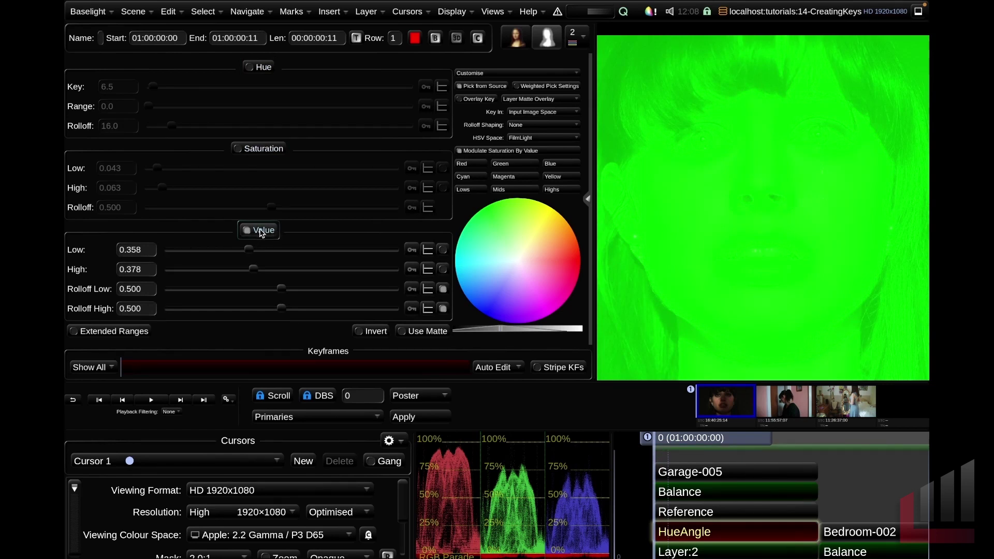
{"action": "left_click", "coordinate": [260, 231]}
{"action": "left_click", "coordinate": [257, 151]}
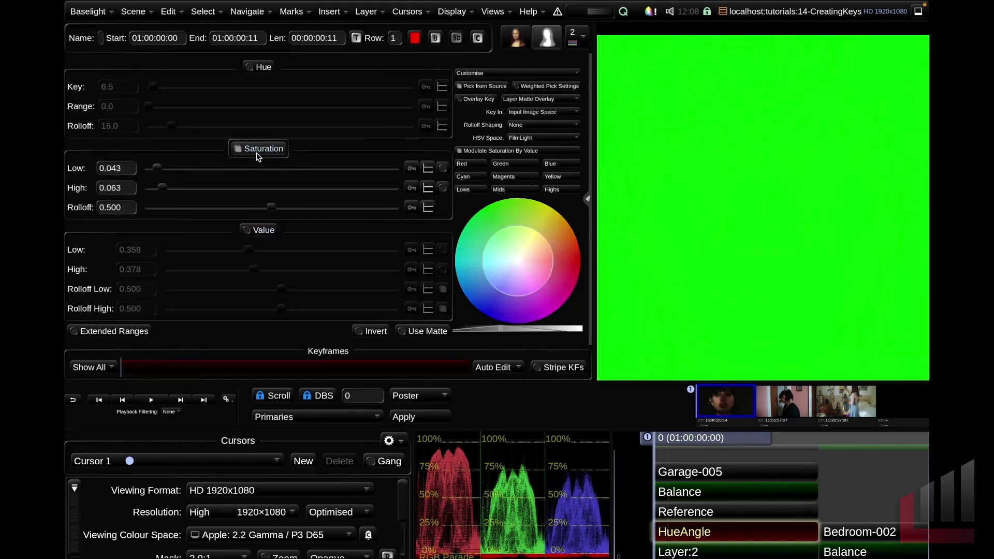
{"action": "left_click", "coordinate": [258, 150]}
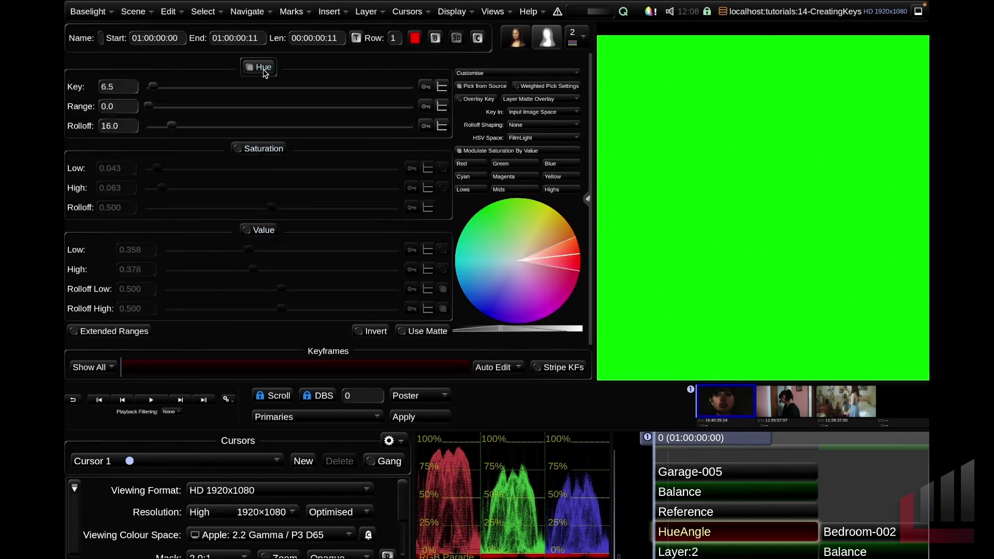
{"action": "left_click", "coordinate": [264, 69]}
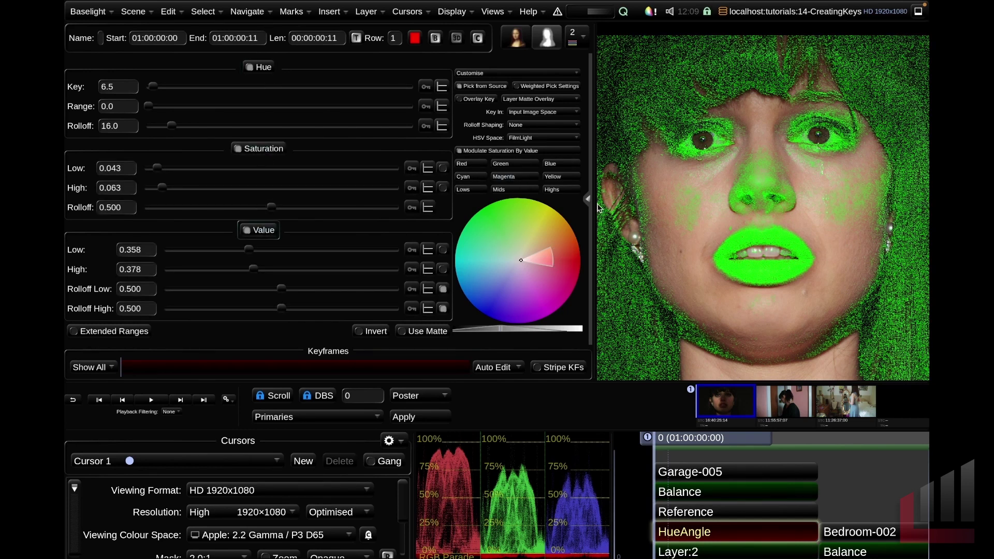
- Add a MatteTool, blur the matte to radius 9.70, and hide the matte overlay
{"action": "left_click", "coordinate": [588, 202]}
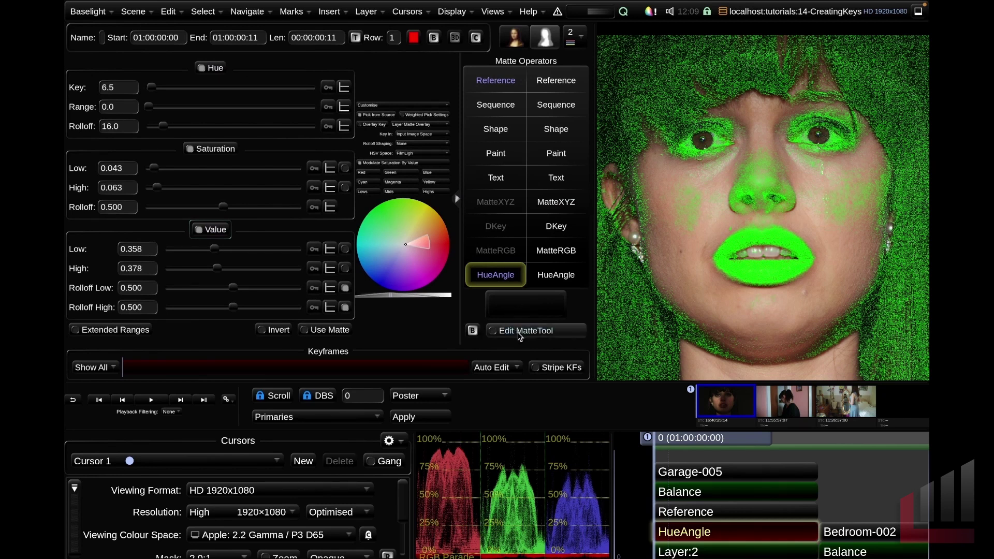
{"action": "left_click", "coordinate": [521, 332]}
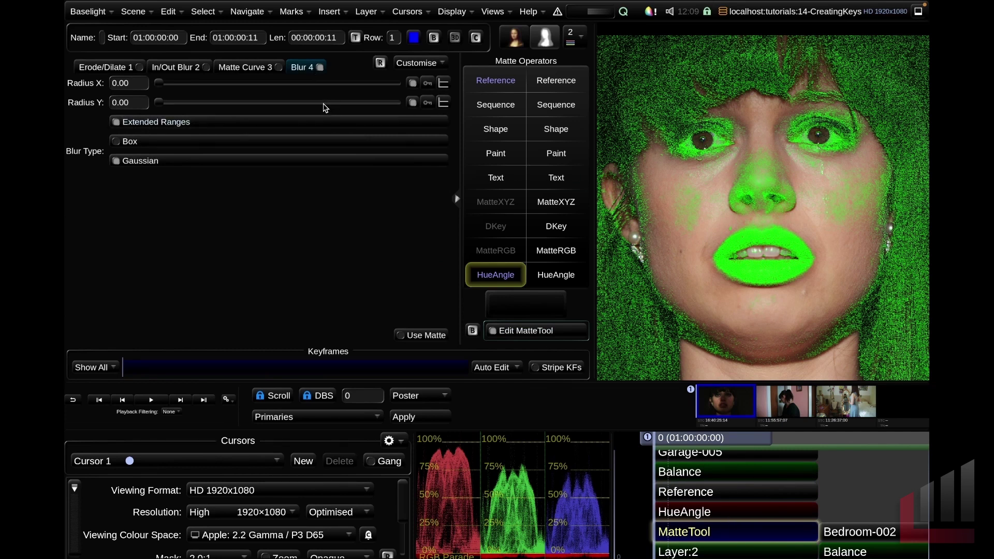
{"action": "left_click", "coordinate": [136, 69]}
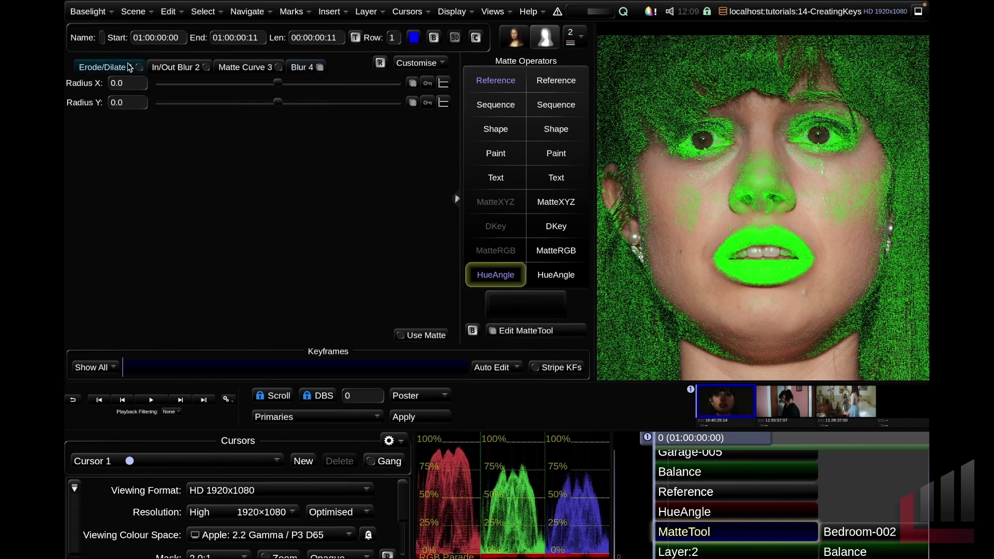
{"action": "left_click", "coordinate": [167, 65]}
{"action": "left_click", "coordinate": [247, 67]}
{"action": "left_click", "coordinate": [303, 69]}
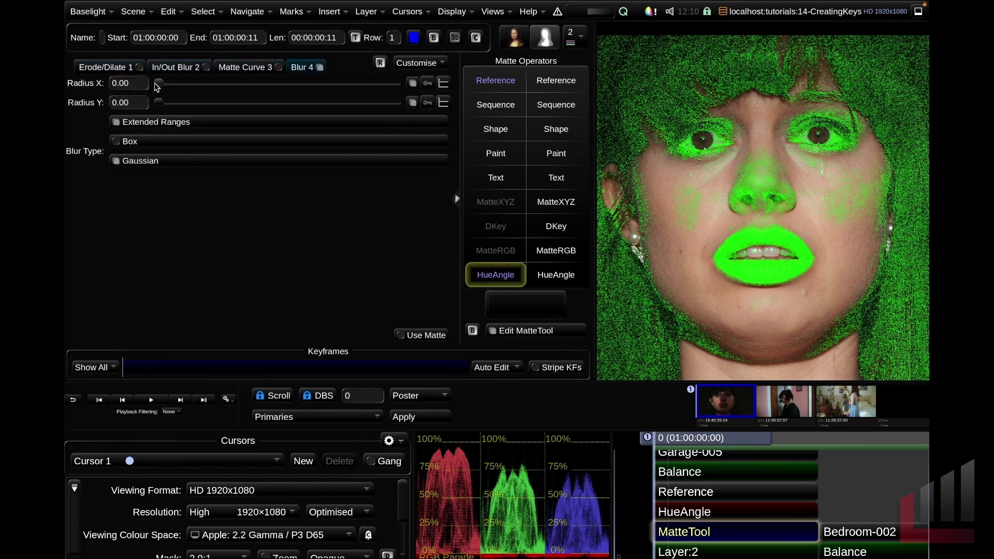
{"action": "left_click_drag", "start_coordinate": [160, 87], "coordinate": [165, 86]}
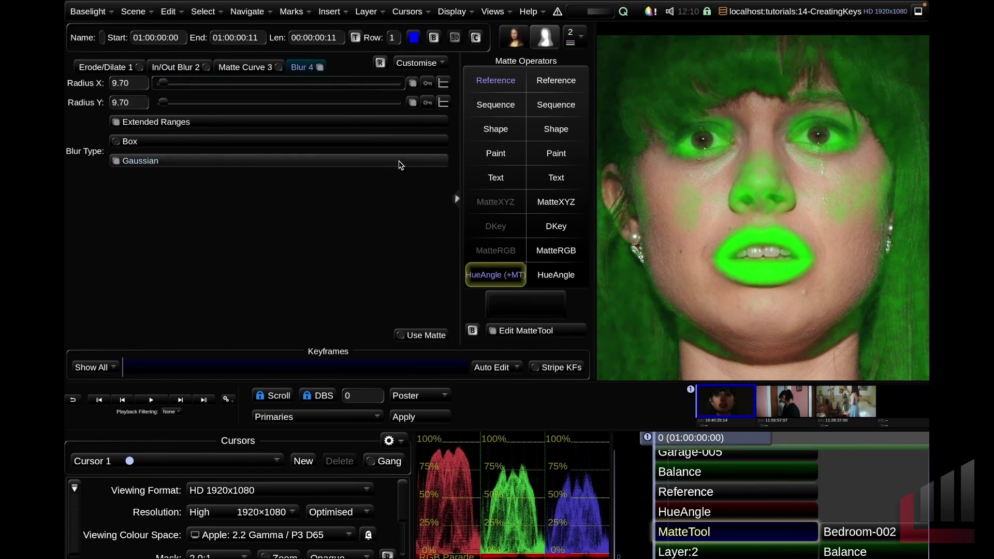
{"action": "key", "text": "h"}
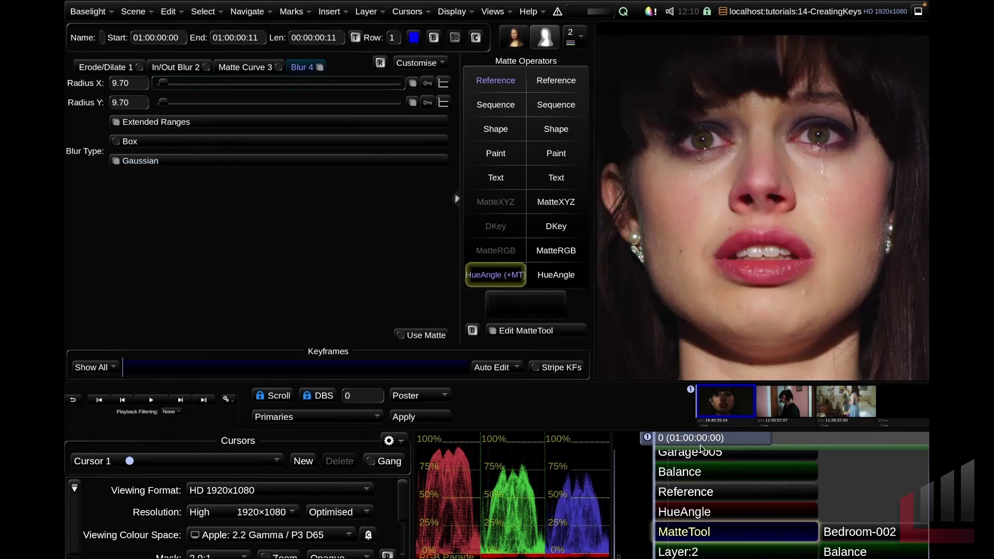
- Push Layer 2's keyed lip midtones toward teal using the video grade controls
{"action": "left_click", "coordinate": [714, 554]}
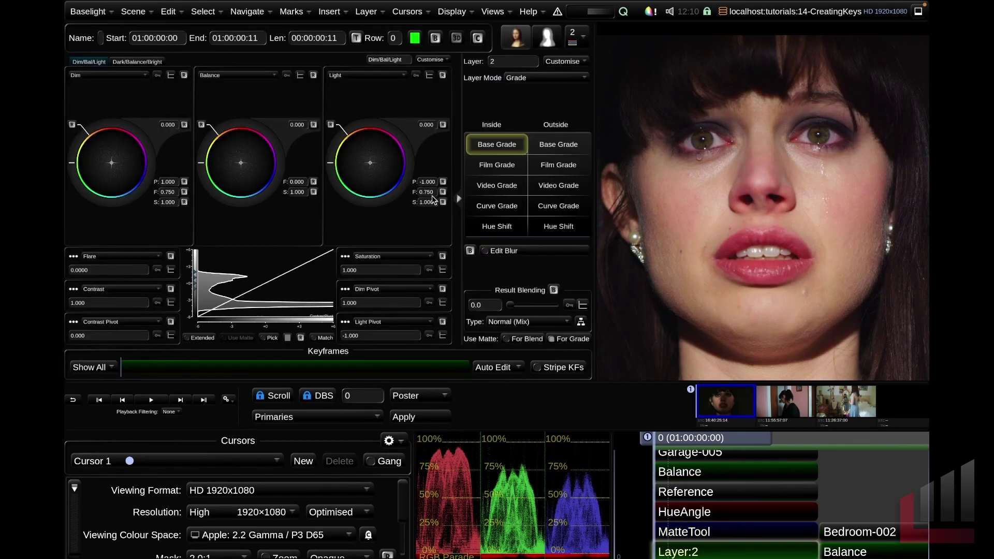
{"action": "left_click", "coordinate": [497, 185]}
{"action": "left_click_drag", "start_coordinate": [238, 136], "coordinate": [239, 145]}
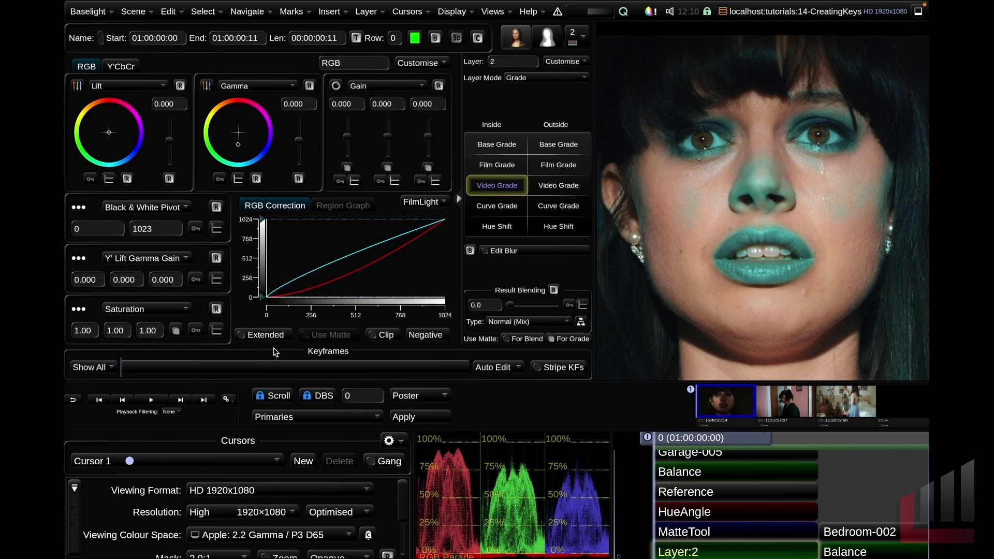
- Add a shape layer drawn around the lips, show its matte, then select DressMontage-003
{"action": "key", "text": "shift+s"}
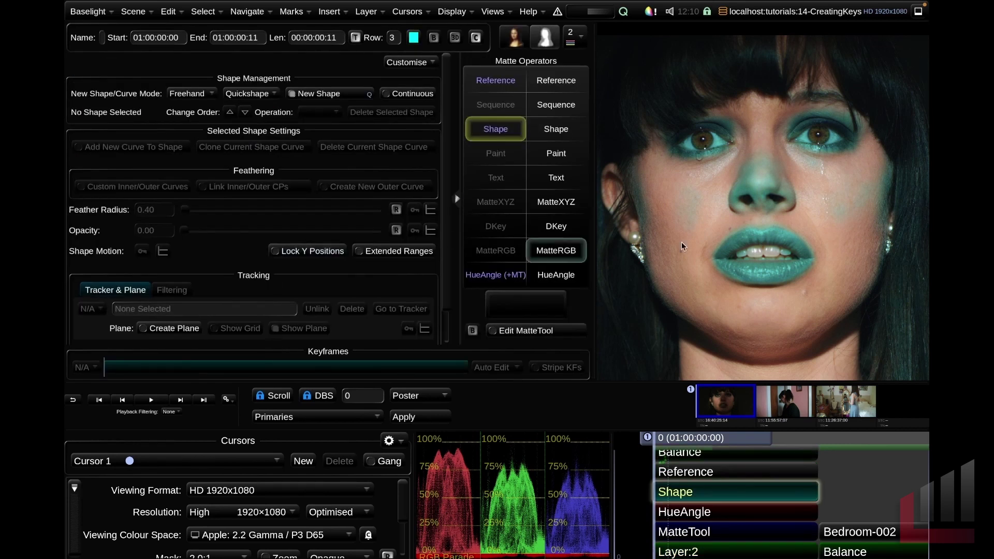
{"action": "mouse_move", "coordinate": [700, 243]}
{"action": "left_mouse_down"}
{"action": "mouse_move", "coordinate": [777, 220]}
{"action": "mouse_move", "coordinate": [802, 230]}
{"action": "mouse_move", "coordinate": [821, 269]}
{"action": "mouse_move", "coordinate": [783, 300]}
{"action": "left_mouse_up"}
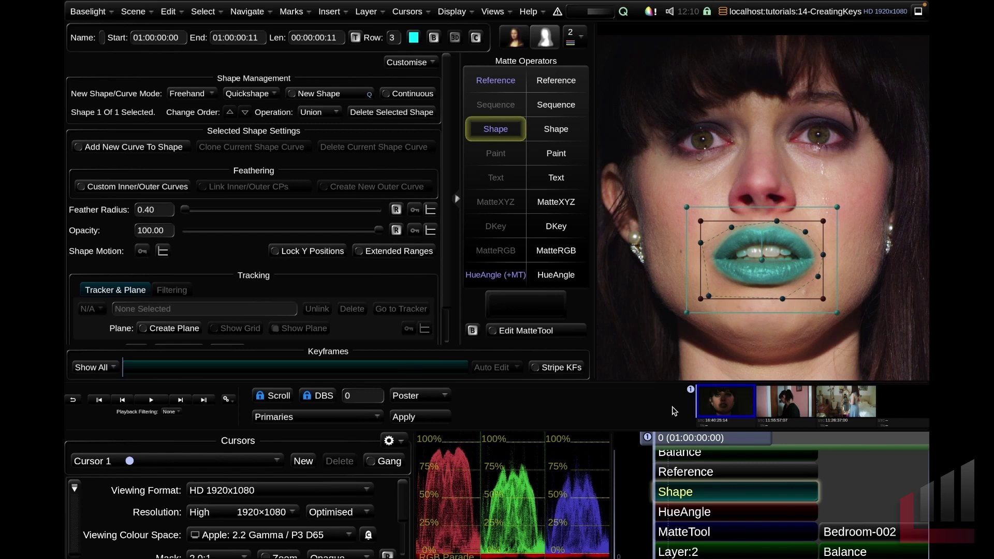
{"action": "key", "text": "h"}
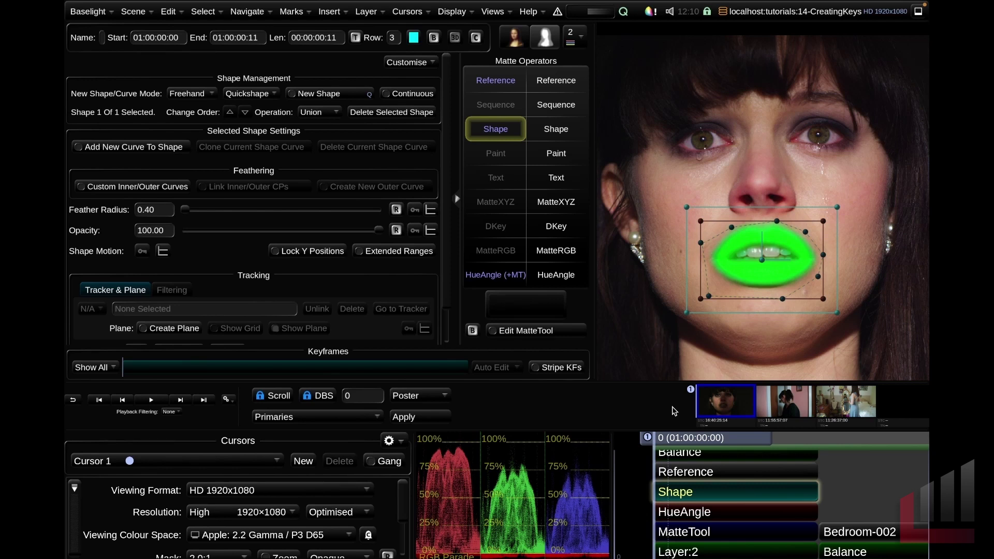
{"action": "left_click", "coordinate": [841, 472]}
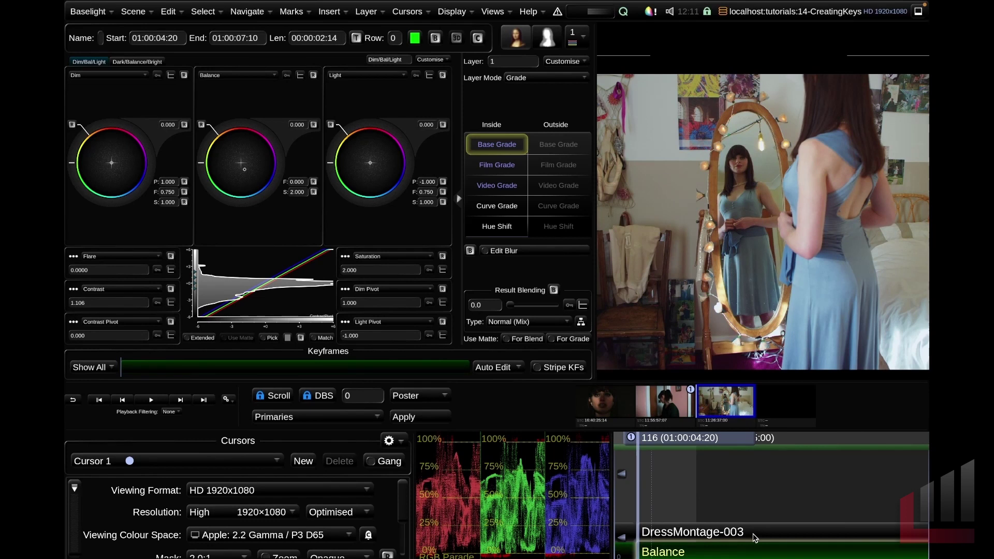
- Add Layer 2 to DressMontage-003 with a DKey keyer and select its Reference strip
{"action": "key", "text": "ctrl+l"}
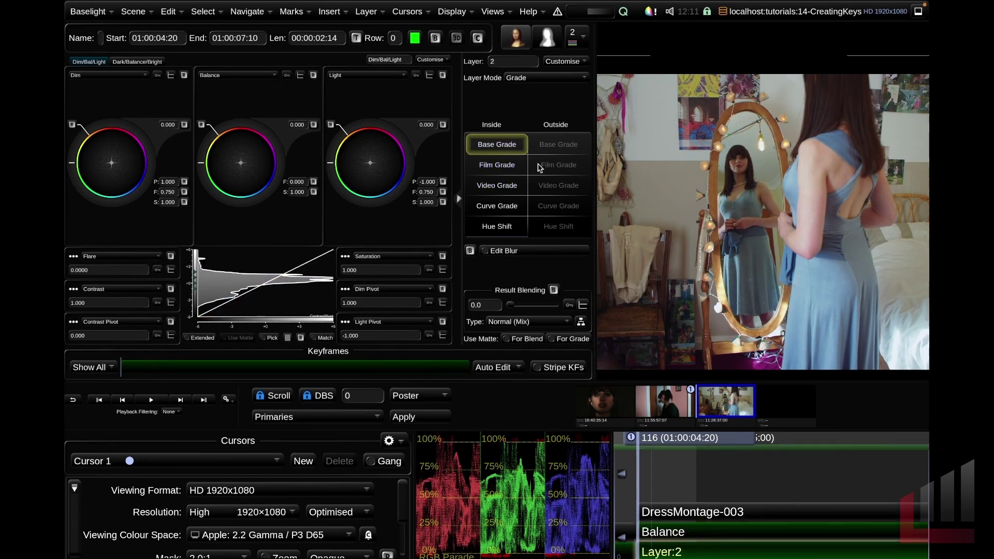
{"action": "left_click", "coordinate": [546, 39]}
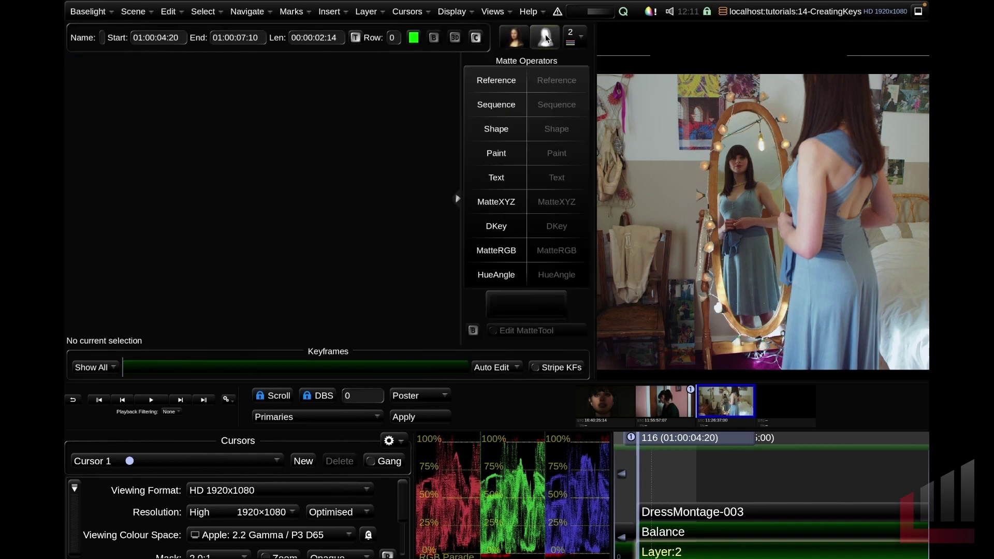
{"action": "left_click", "coordinate": [502, 227]}
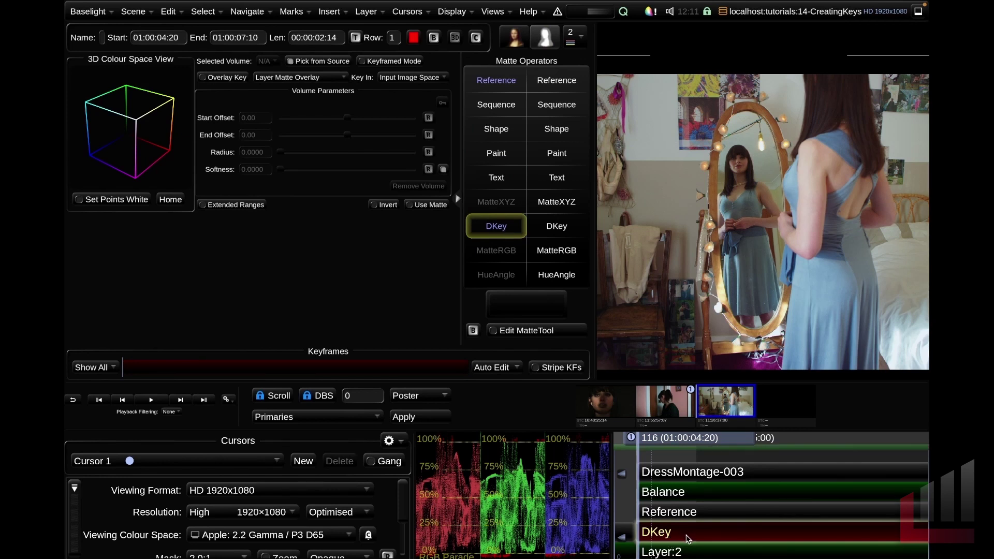
{"action": "left_click", "coordinate": [708, 520]}
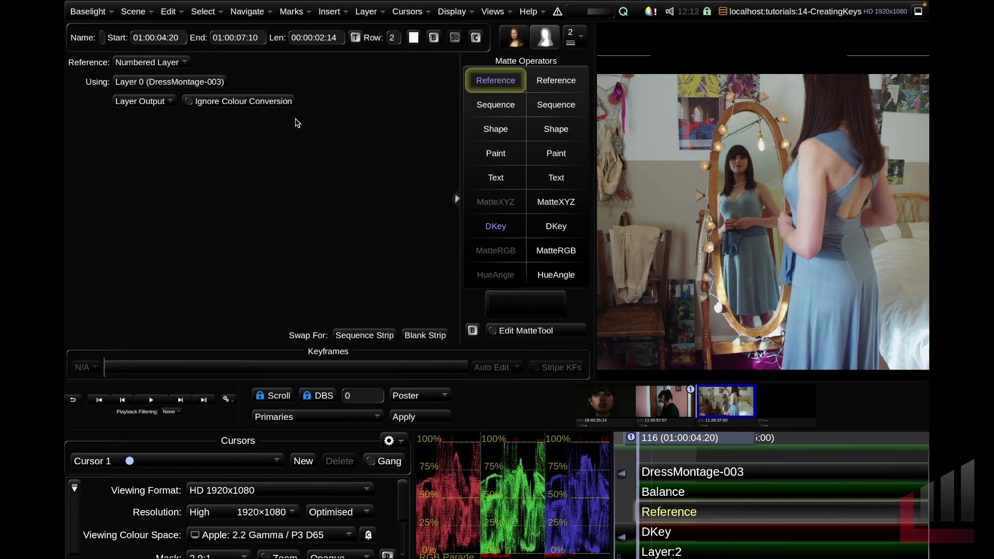
- Try Layer 1 (Balance) as DKey reference, revert to Layer 0, and rotate the DKey 3D view
{"action": "left_click", "coordinate": [219, 85]}
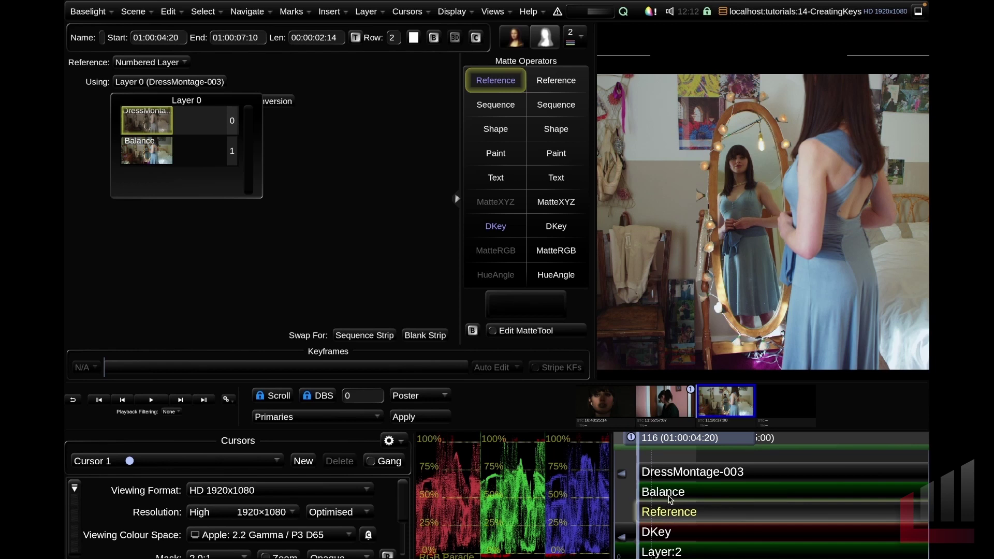
{"action": "left_click", "coordinate": [155, 157]}
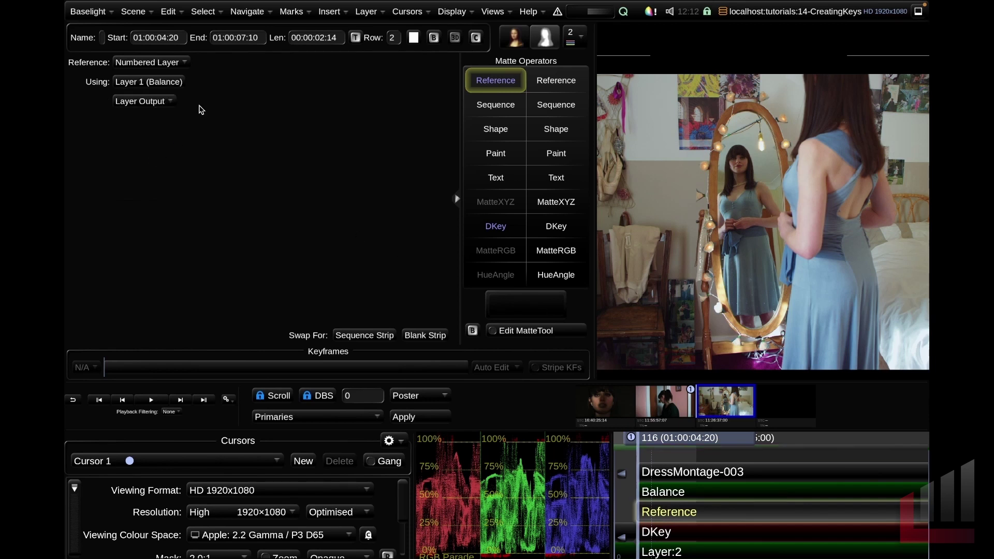
{"action": "left_click", "coordinate": [173, 104]}
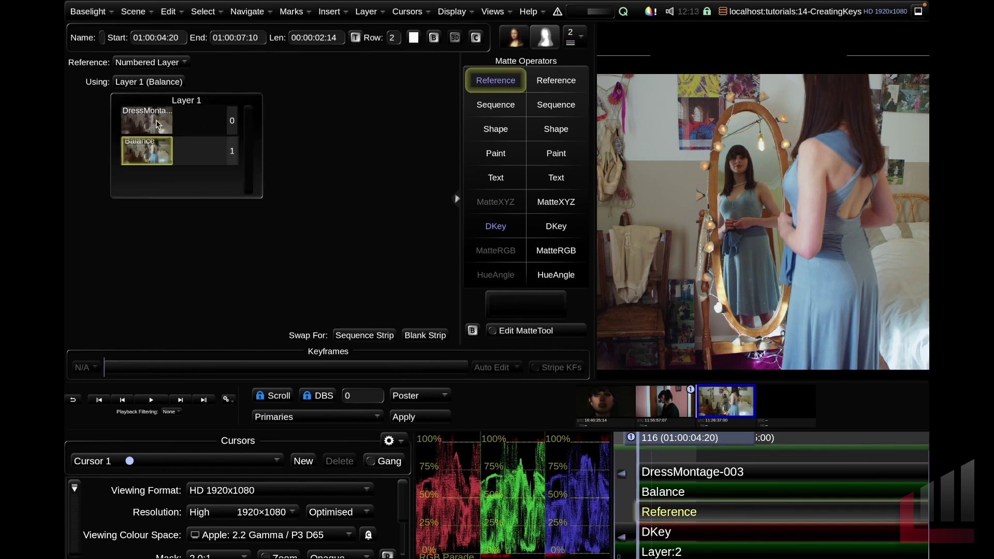
{"action": "left_click", "coordinate": [155, 124]}
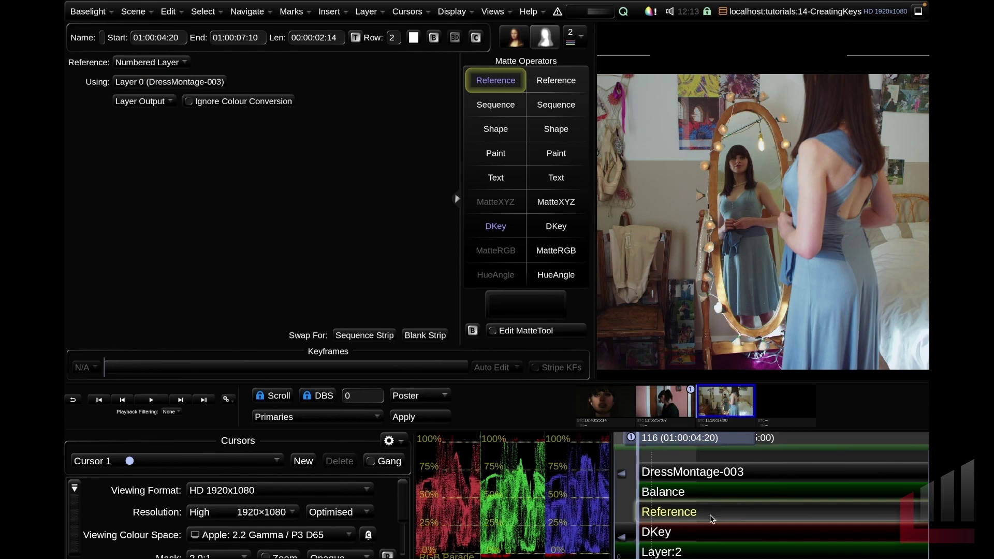
{"action": "left_click", "coordinate": [701, 536]}
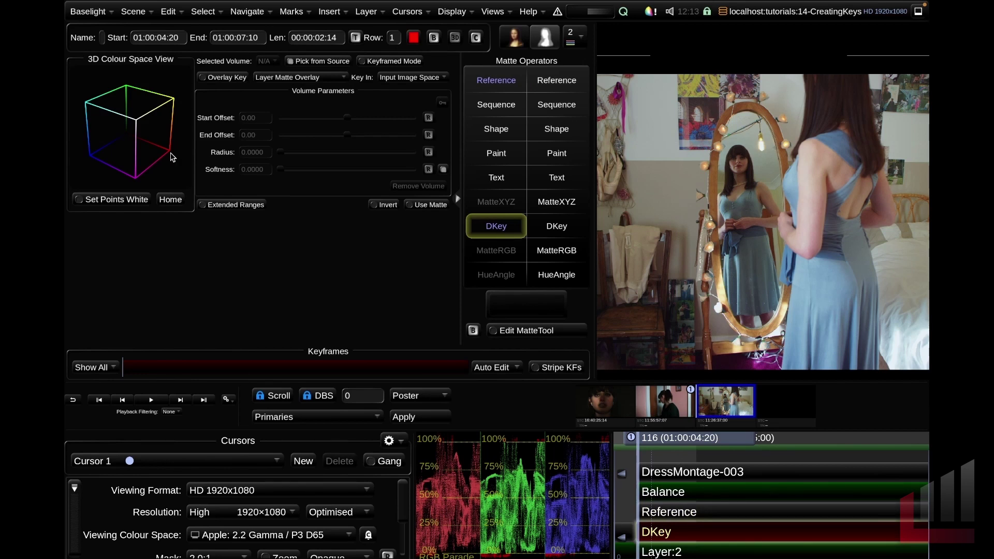
{"action": "mouse_move", "coordinate": [172, 158]}
{"action": "left_mouse_down"}
{"action": "mouse_move", "coordinate": [110, 138]}
{"action": "mouse_move", "coordinate": [137, 124]}
{"action": "mouse_move", "coordinate": [168, 141]}
{"action": "mouse_move", "coordinate": [183, 132]}
{"action": "mouse_move", "coordinate": [184, 167]}
{"action": "left_mouse_up"}
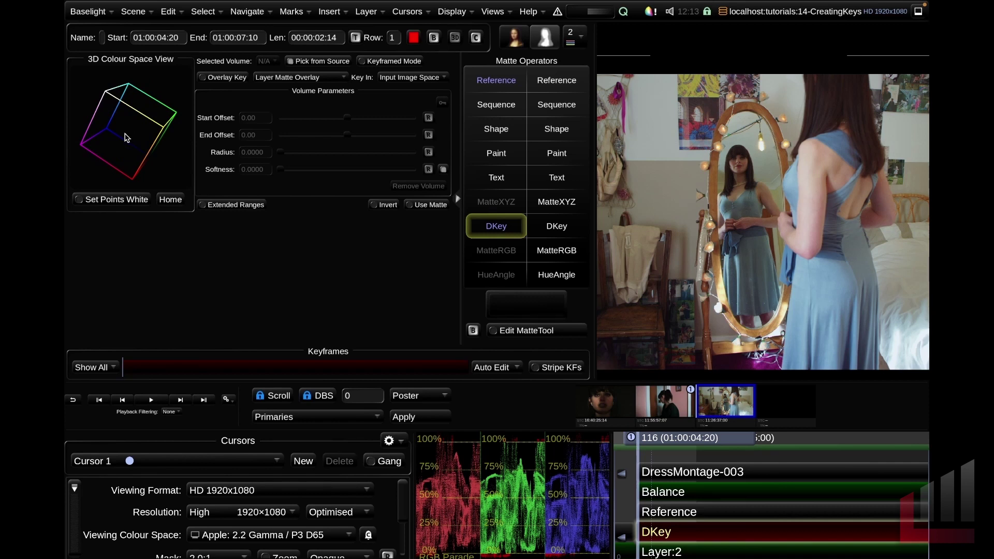
{"action": "scroll", "coordinate": [124, 138], "scroll_direction": "up", "scroll_amount": 5}
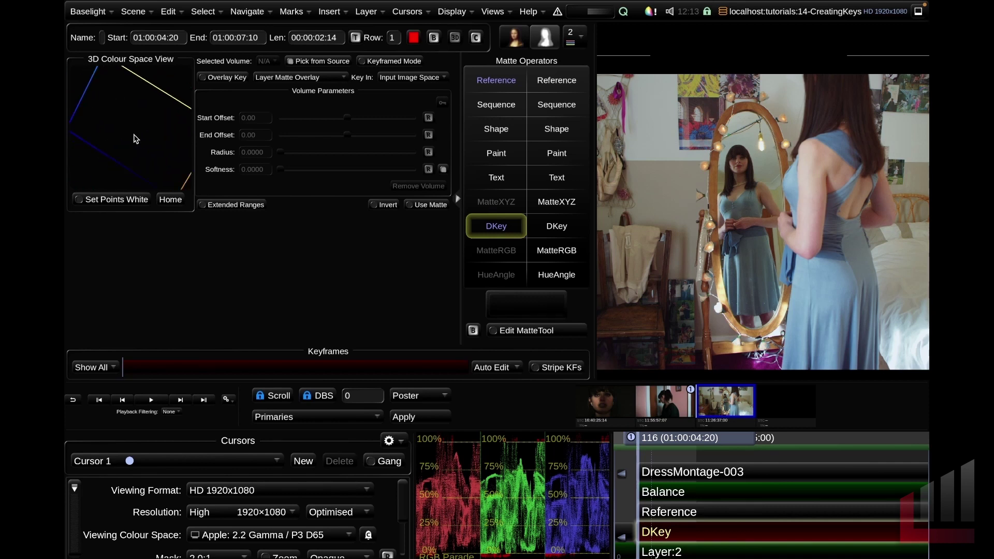
{"action": "scroll", "coordinate": [129, 140], "scroll_direction": "down", "scroll_amount": 5}
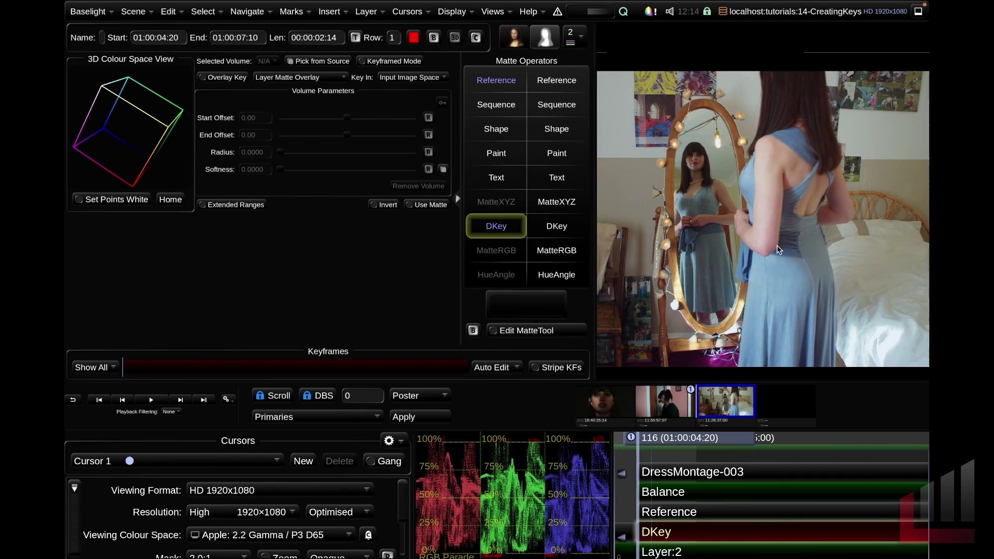
- Sample four areas of the blue dress as DKey Volumes 1–4, keeping Volume 4 active
{"action": "left_click_drag", "start_coordinate": [771, 278], "coordinate": [781, 287]}
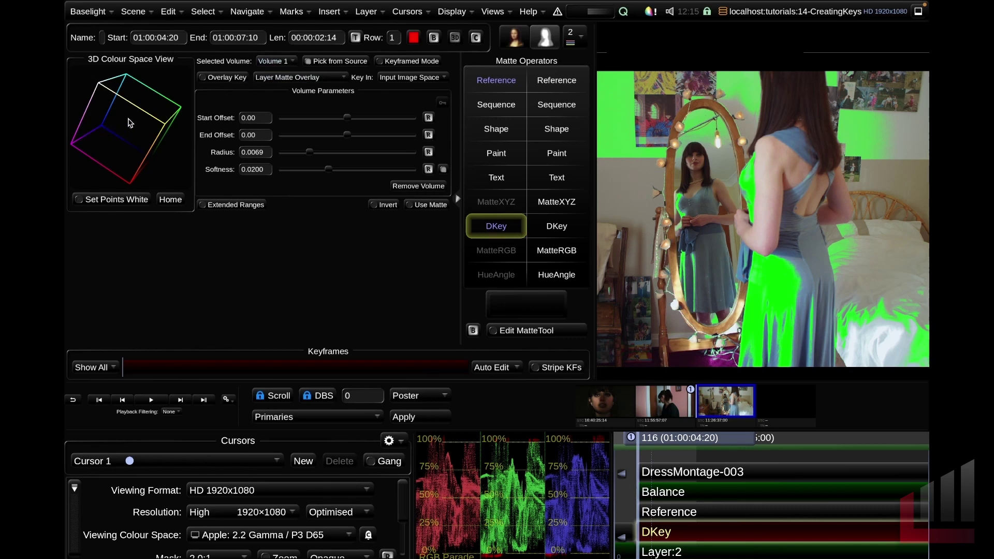
{"action": "left_click_drag", "start_coordinate": [128, 130], "coordinate": [278, 71]}
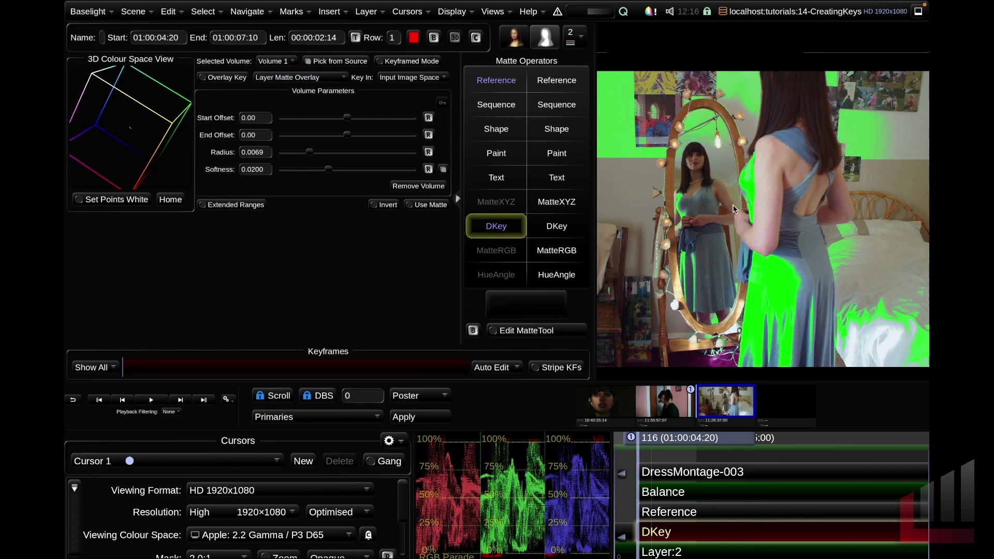
{"action": "left_click", "coordinate": [715, 247]}
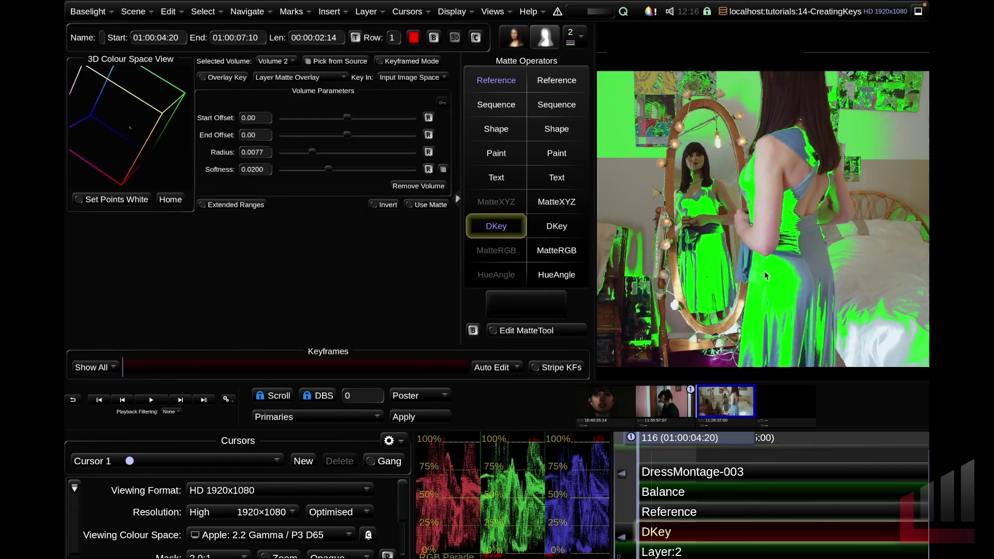
{"action": "left_click", "coordinate": [812, 261]}
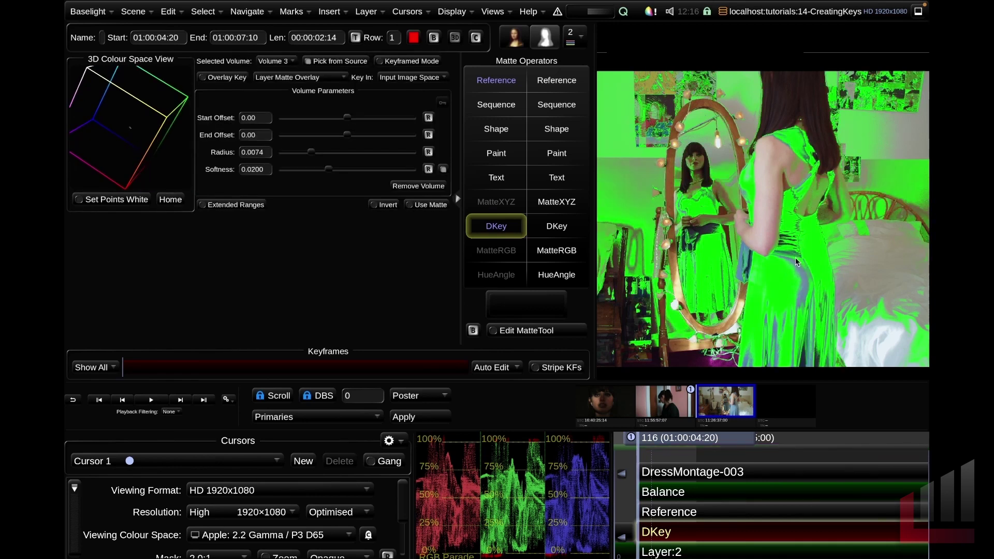
{"action": "left_click", "coordinate": [800, 270]}
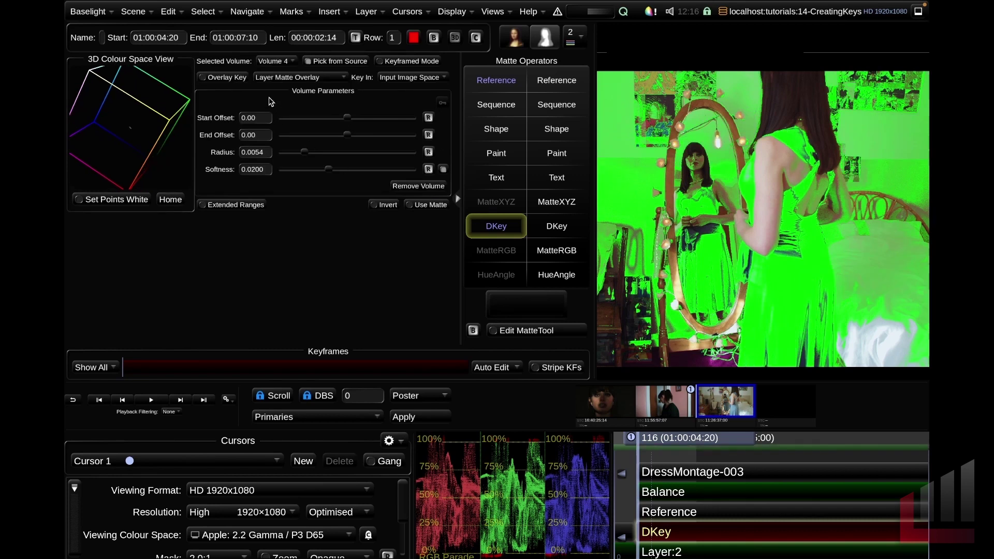
{"action": "left_click", "coordinate": [275, 61]}
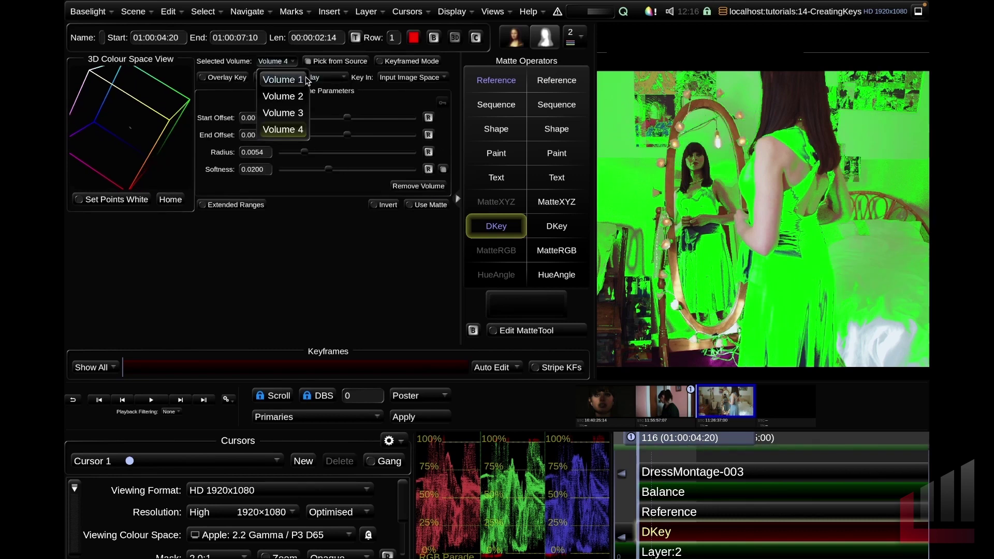
{"action": "left_click", "coordinate": [292, 129]}
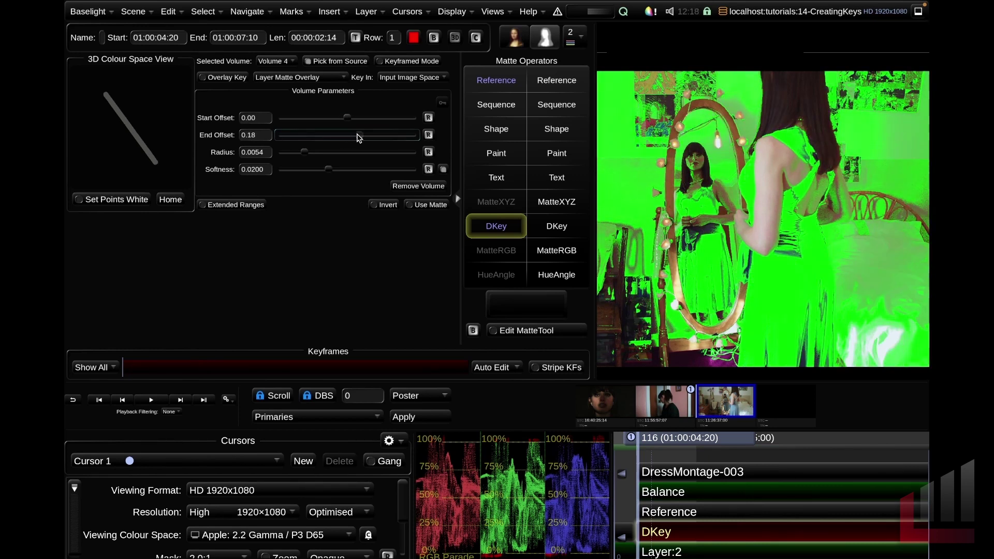
- Reset Volume 4's end offset to 0.00 and ease its softness to 0.0181, keeping radius 0.0054
{"action": "left_click", "coordinate": [429, 135]}
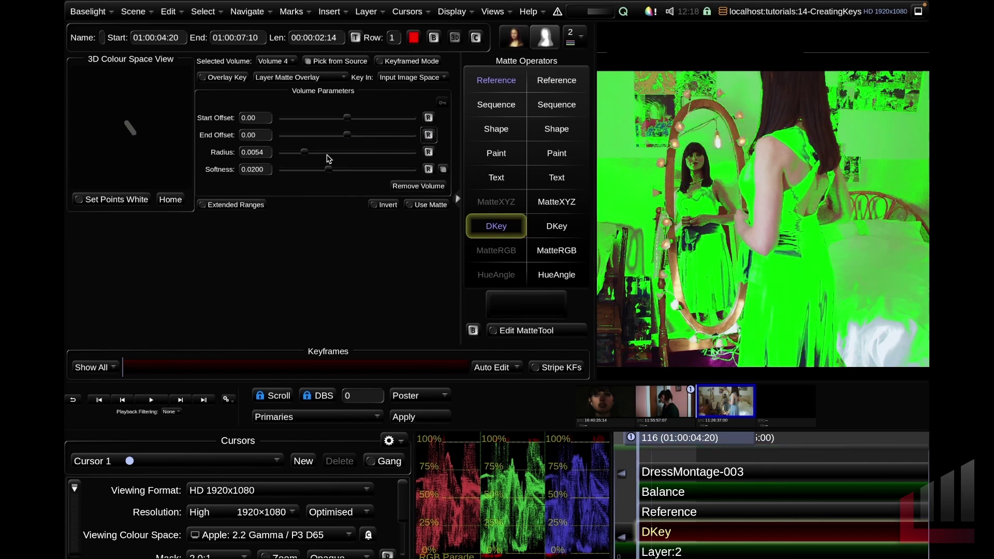
{"action": "mouse_move", "coordinate": [304, 153]}
{"action": "left_mouse_down"}
{"action": "mouse_move", "coordinate": [370, 150]}
{"action": "mouse_move", "coordinate": [303, 154]}
{"action": "mouse_move", "coordinate": [331, 154]}
{"action": "mouse_move", "coordinate": [305, 154]}
{"action": "mouse_move", "coordinate": [334, 177]}
{"action": "mouse_move", "coordinate": [351, 175]}
{"action": "mouse_move", "coordinate": [331, 175]}
{"action": "left_mouse_up"}
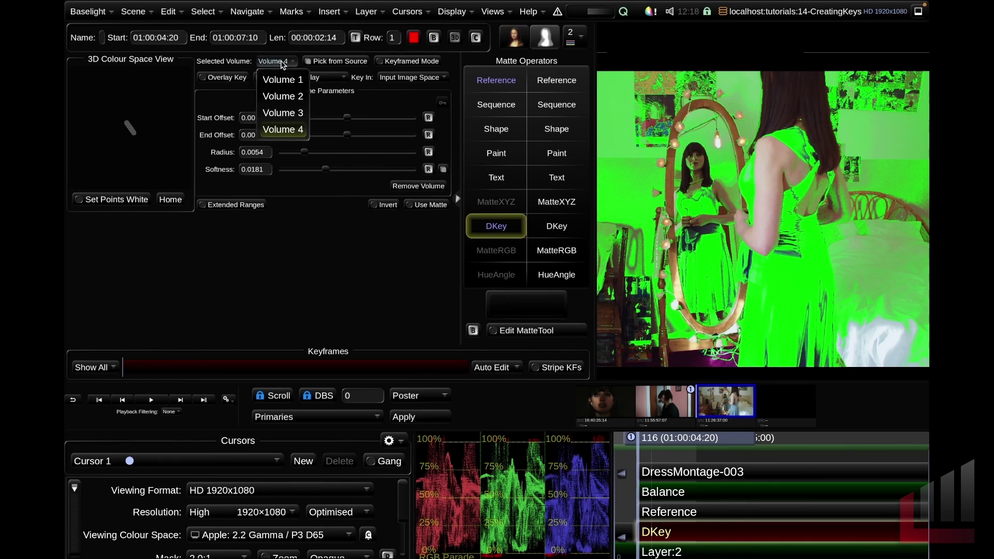
- Select Volume 3, then remove the DKey volumes one by one until Selected Volume reads N/A
{"action": "left_click", "coordinate": [285, 114]}
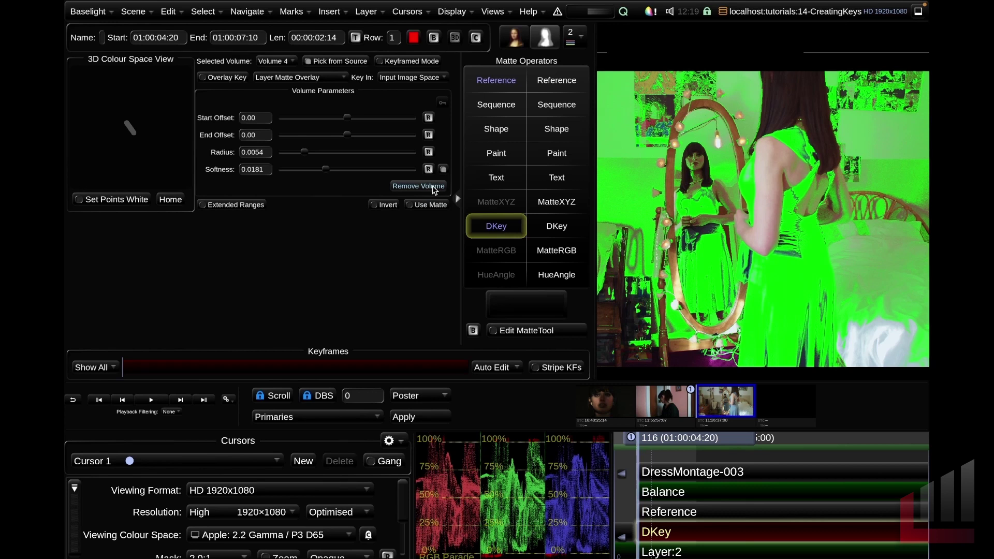
{"action": "left_click", "coordinate": [434, 190]}
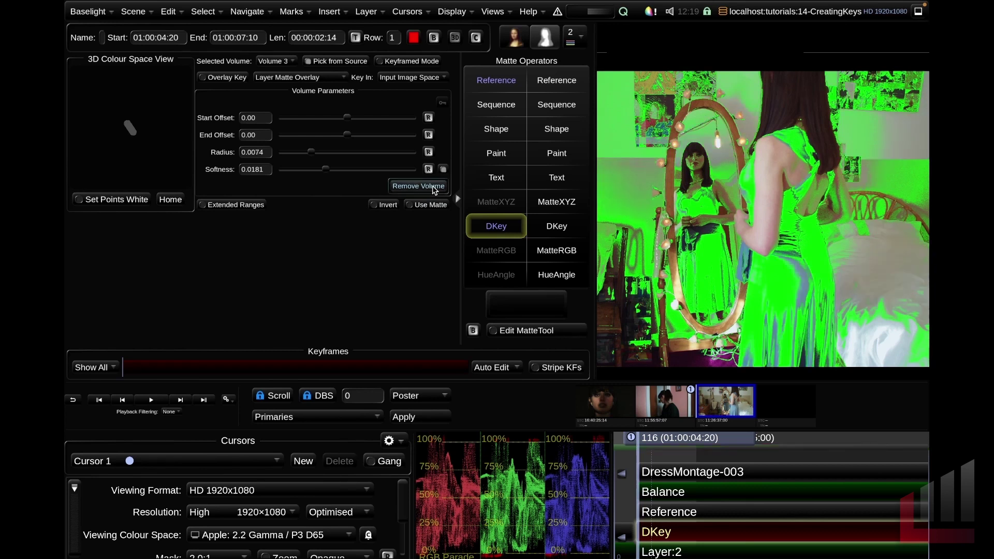
{"action": "left_click", "coordinate": [434, 189]}
{"action": "left_click", "coordinate": [434, 190]}
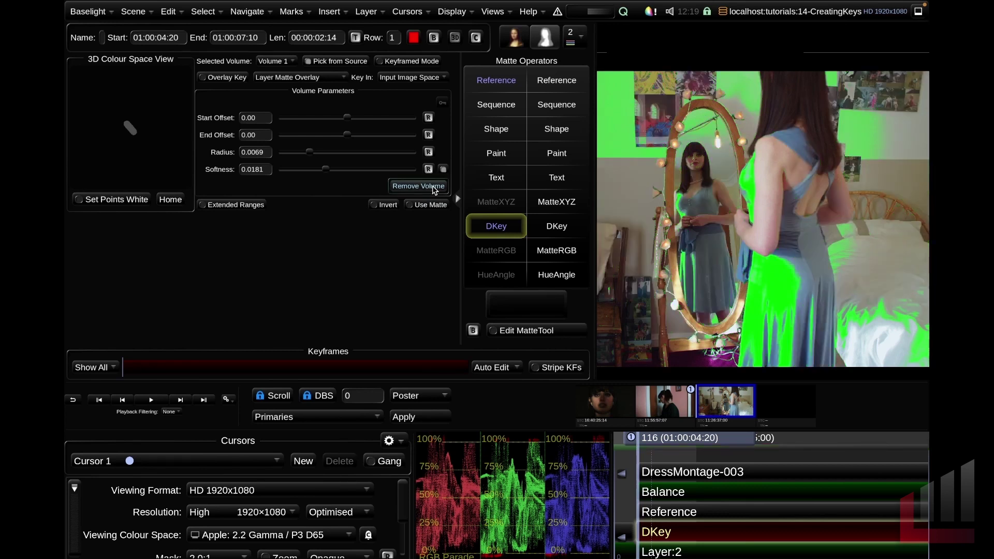
{"action": "left_click", "coordinate": [433, 189]}
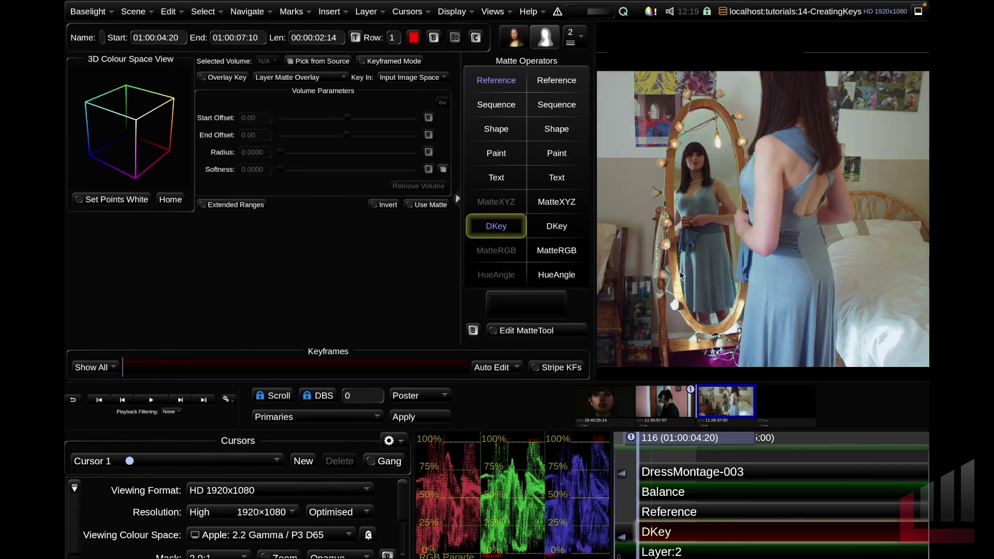
{"action": "left_click_drag", "start_coordinate": [900, 133], "coordinate": [773, 262]}
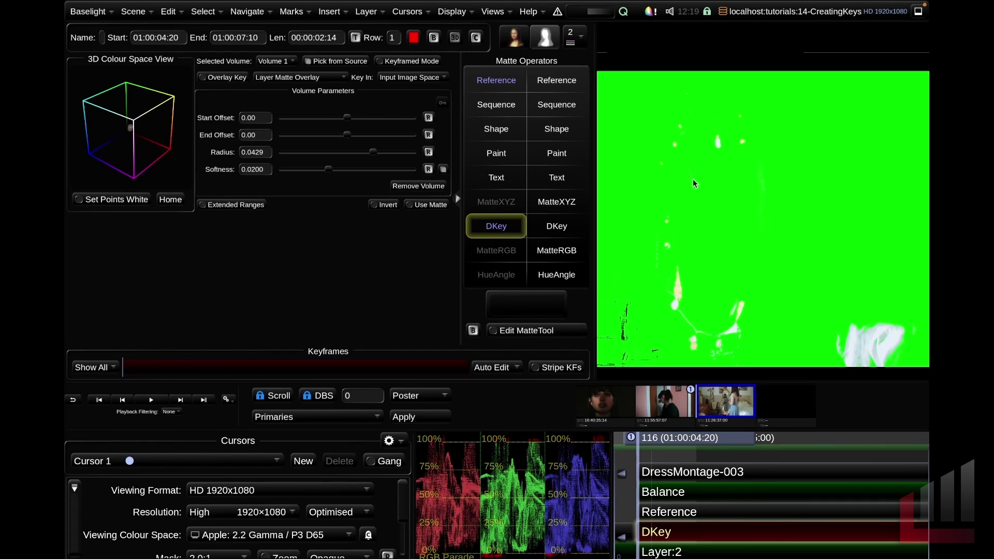
{"action": "left_click", "coordinate": [642, 107], "text": "shift"}
{"action": "left_click_drag", "start_coordinate": [642, 106], "coordinate": [650, 116]}
{"action": "left_click_drag", "start_coordinate": [700, 152], "coordinate": [703, 154]}
{"action": "left_click", "coordinate": [703, 154]}
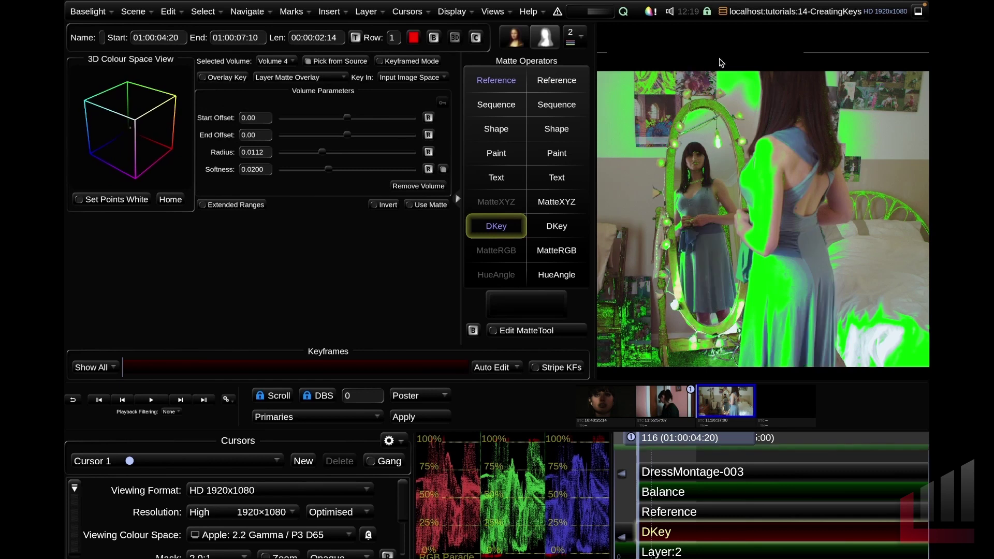
{"action": "left_click", "coordinate": [732, 89]}
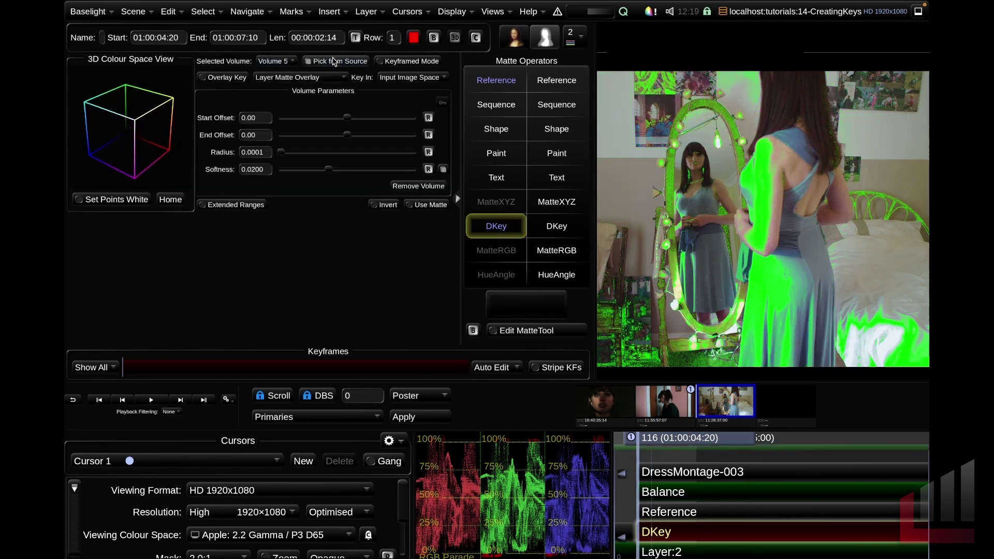
{"action": "left_click_drag", "start_coordinate": [651, 354], "coordinate": [676, 313]}
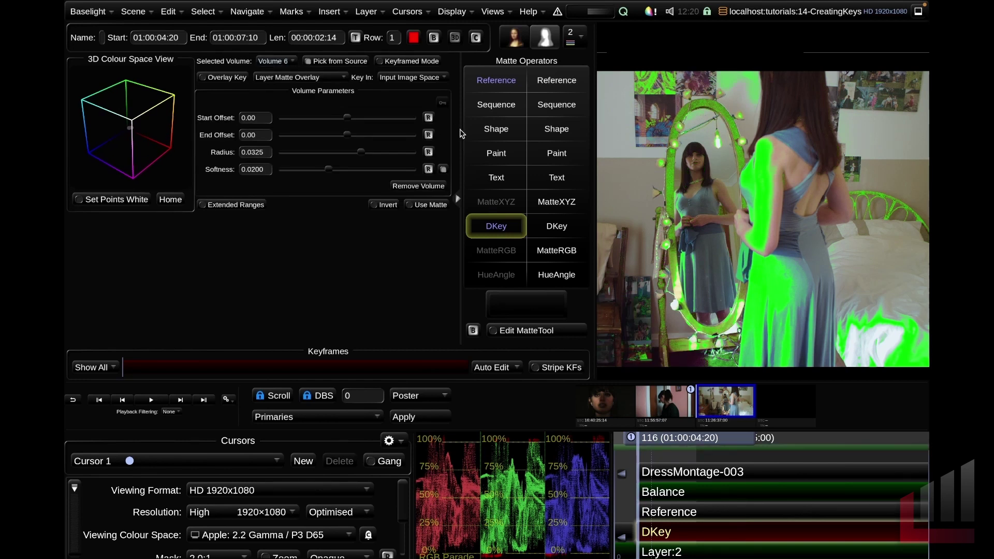
{"action": "left_click", "coordinate": [423, 186]}
{"action": "left_click", "coordinate": [423, 186]}
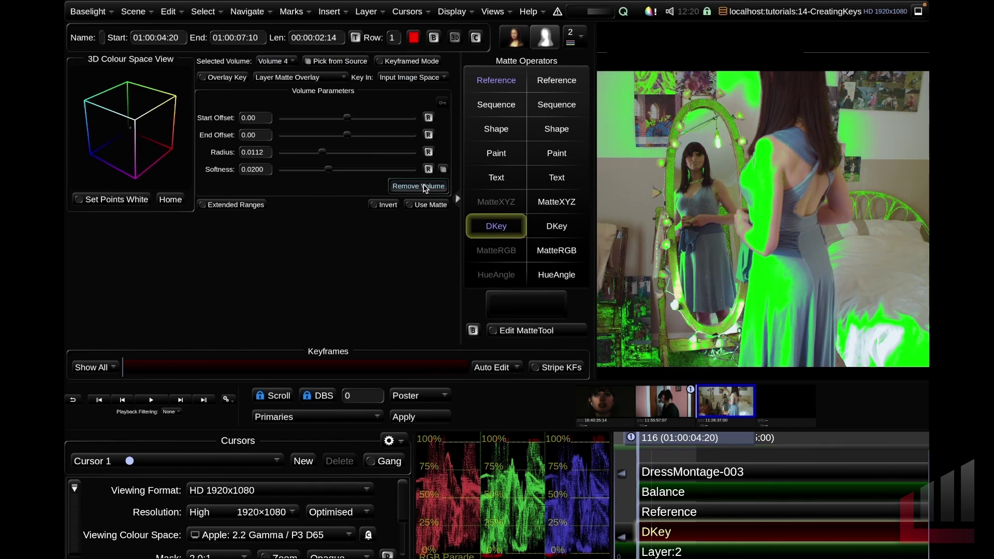
{"action": "left_click", "coordinate": [423, 186]}
- Clear the last volume, play to a later frame, and pick the blue dress four times
{"action": "left_click", "coordinate": [424, 186]}
{"action": "key", "text": "space"}
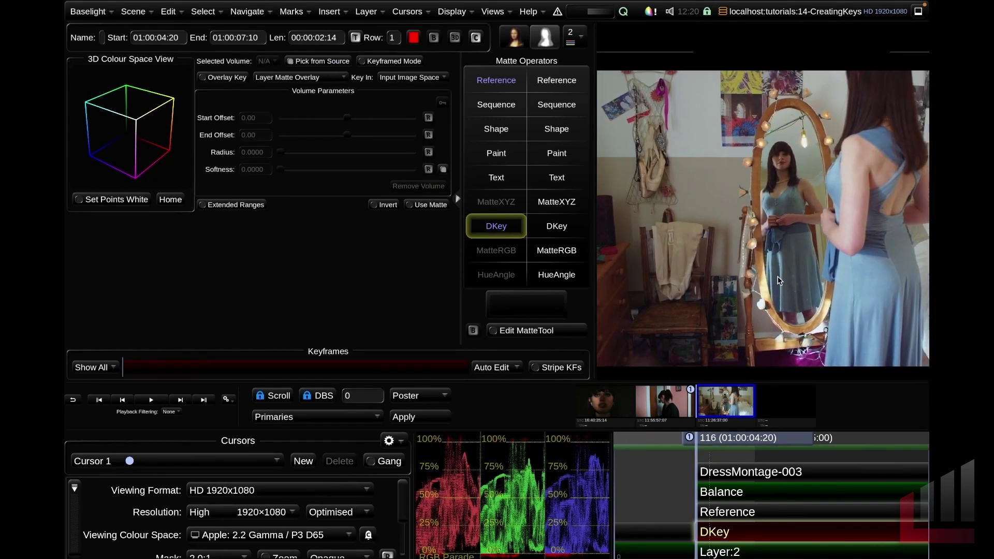
{"action": "left_click", "coordinate": [863, 271]}
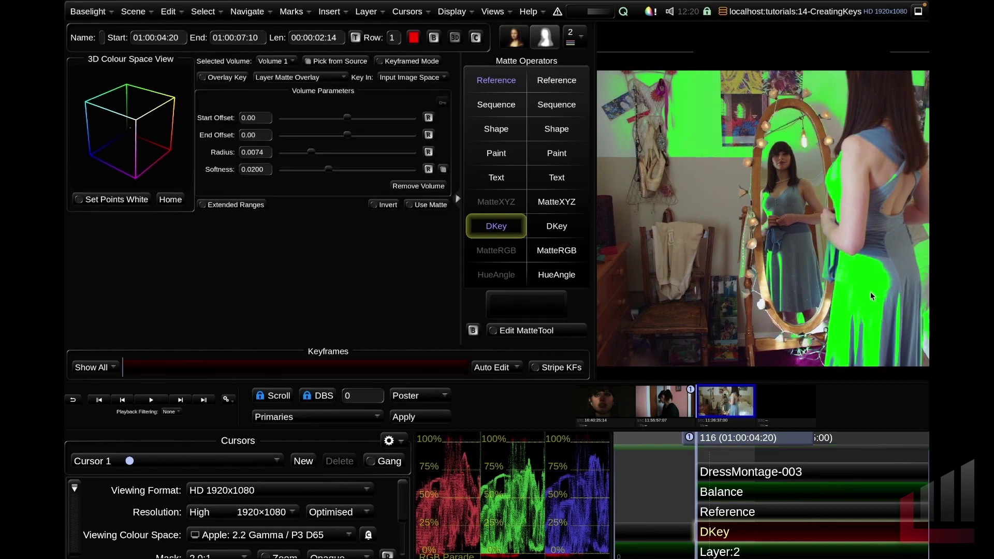
{"action": "left_click", "coordinate": [884, 269]}
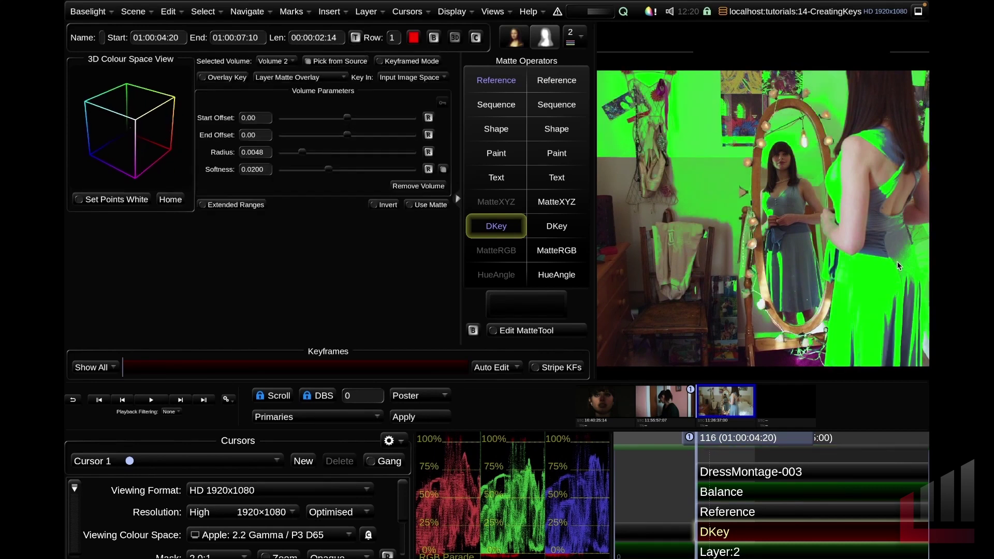
{"action": "left_click", "coordinate": [897, 259]}
{"action": "left_click", "coordinate": [887, 255]}
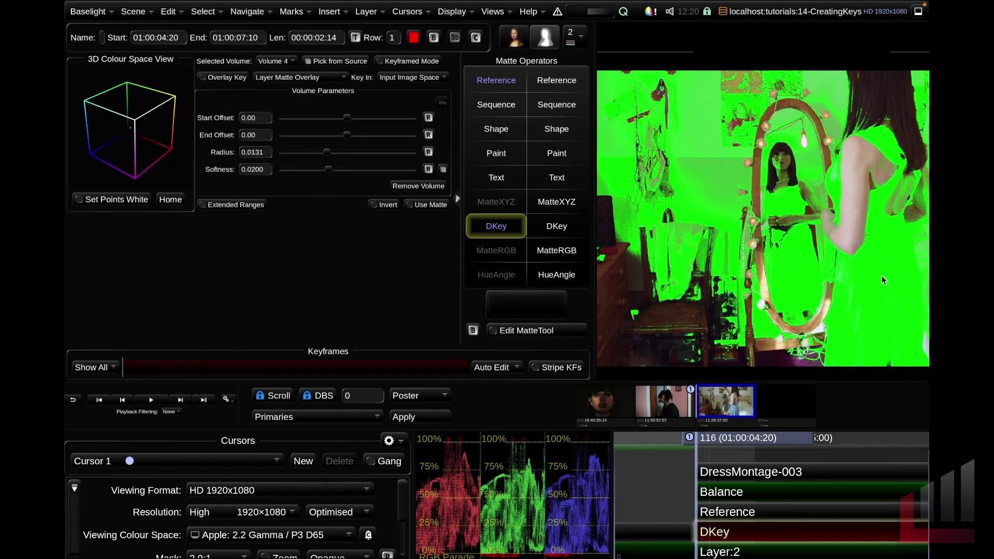
- Add three more colour picks near the wall and mirror, bringing the key to seven volumes
{"action": "left_click", "coordinate": [651, 155]}
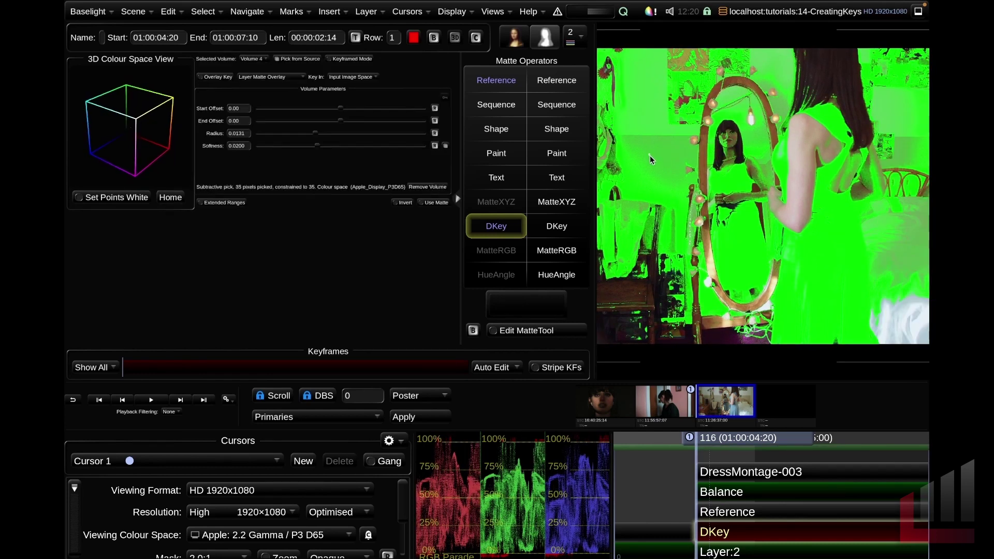
{"action": "left_click", "coordinate": [650, 82]}
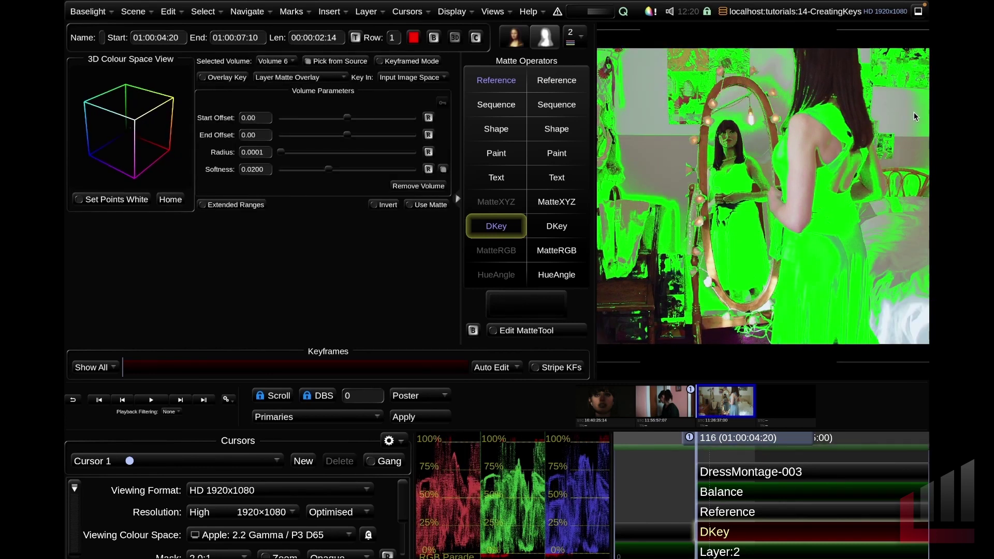
{"action": "left_click", "coordinate": [687, 250]}
{"action": "left_click_drag", "start_coordinate": [701, 238], "coordinate": [855, 220]}
- Zoom onto the dresser and pick the pink bag as DKey Volume 8 (radius 0.0238)
{"action": "scroll", "coordinate": [655, 242], "scroll_direction": "up", "scroll_amount": 3}
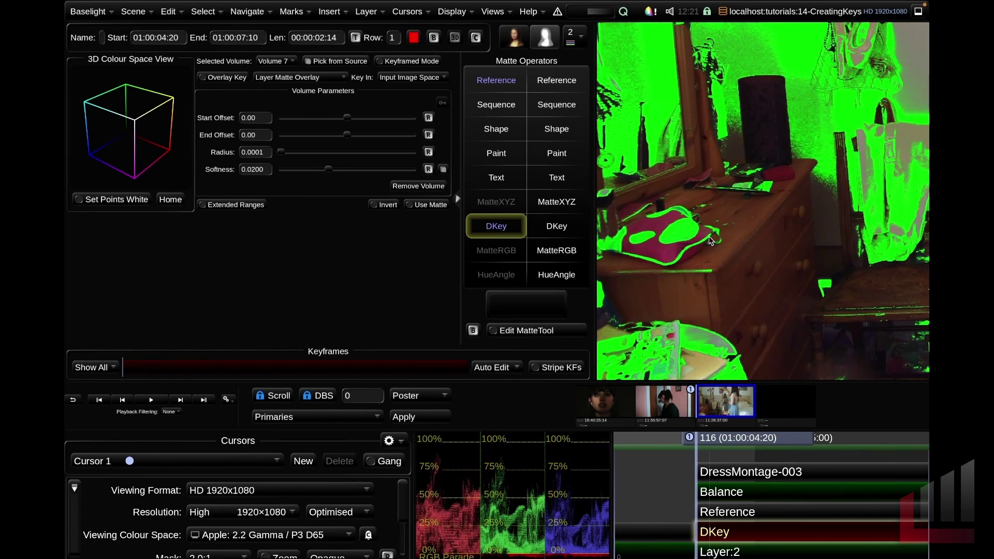
{"action": "scroll", "coordinate": [702, 241], "scroll_direction": "down", "scroll_amount": 3}
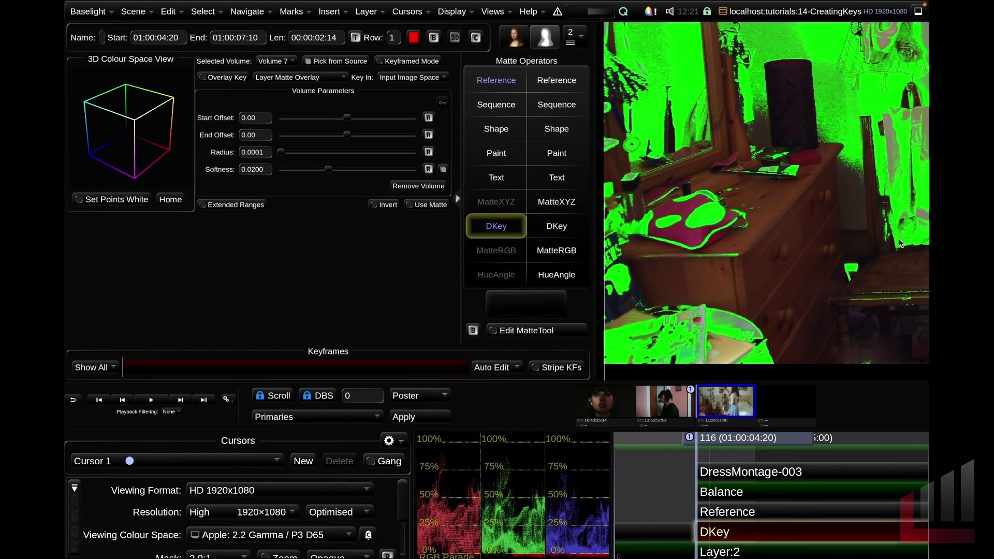
{"action": "scroll", "coordinate": [864, 203], "scroll_direction": "up", "scroll_amount": 4}
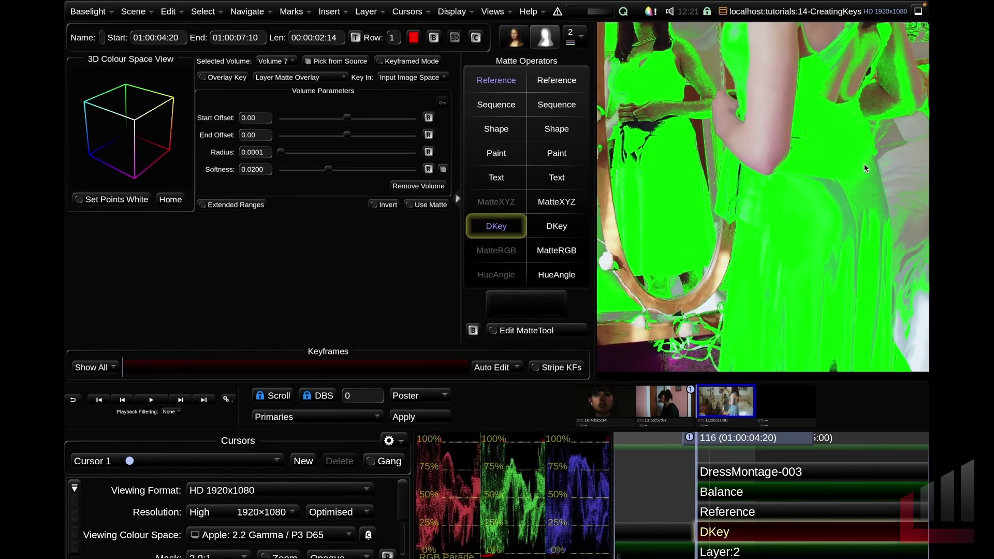
{"action": "scroll", "coordinate": [813, 162], "scroll_direction": "down", "scroll_amount": 3}
{"action": "scroll", "coordinate": [699, 222], "scroll_direction": "up", "scroll_amount": 3}
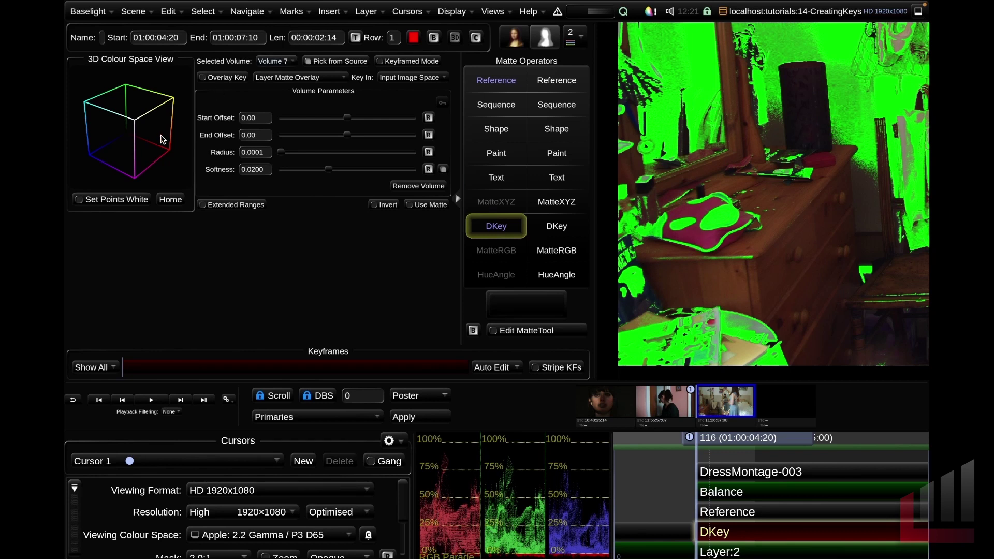
{"action": "left_click", "coordinate": [699, 234]}
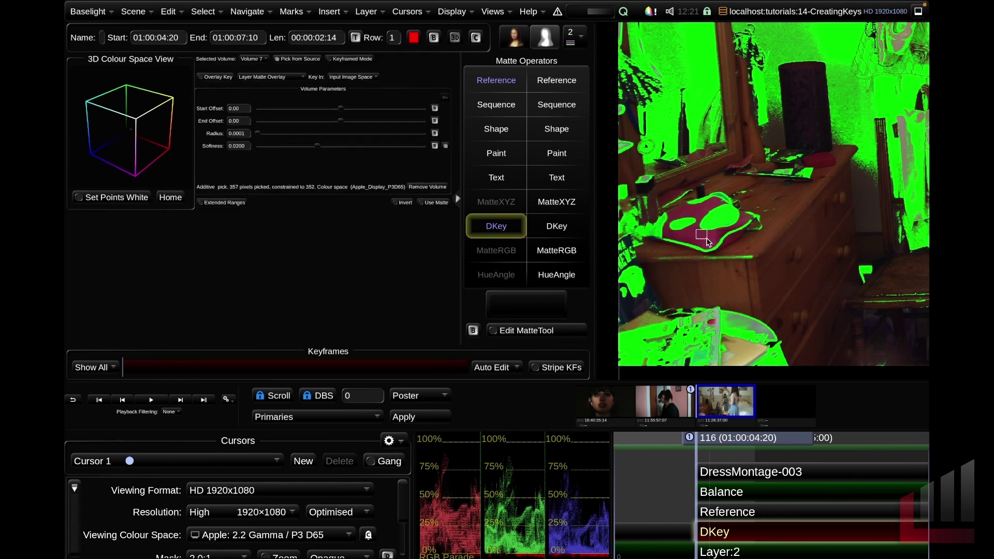
{"action": "left_click", "coordinate": [709, 220]}
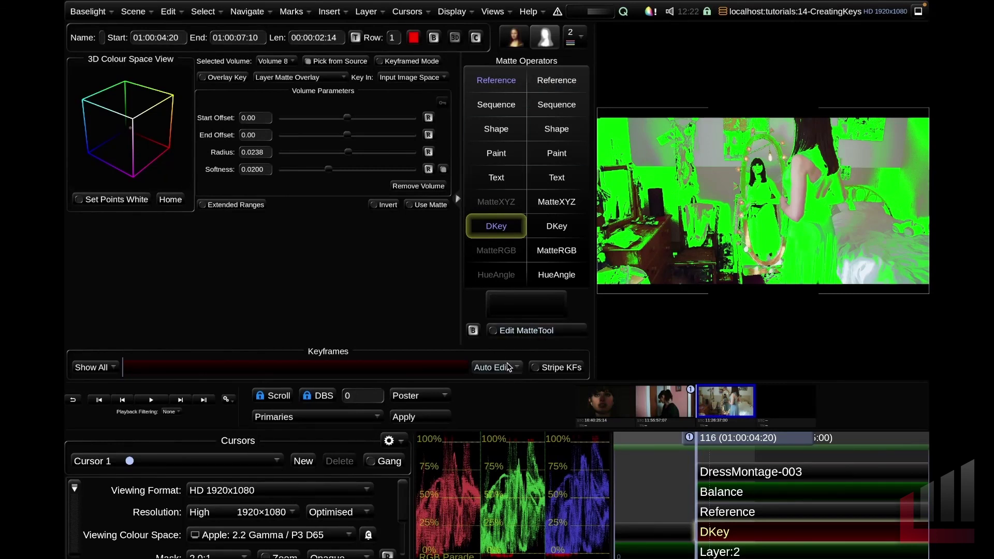
- Add a MatteTool with Blur Radius X/Y 32.24 and Erode/Dilate 1 radius -1.7
{"action": "left_click", "coordinate": [511, 331]}
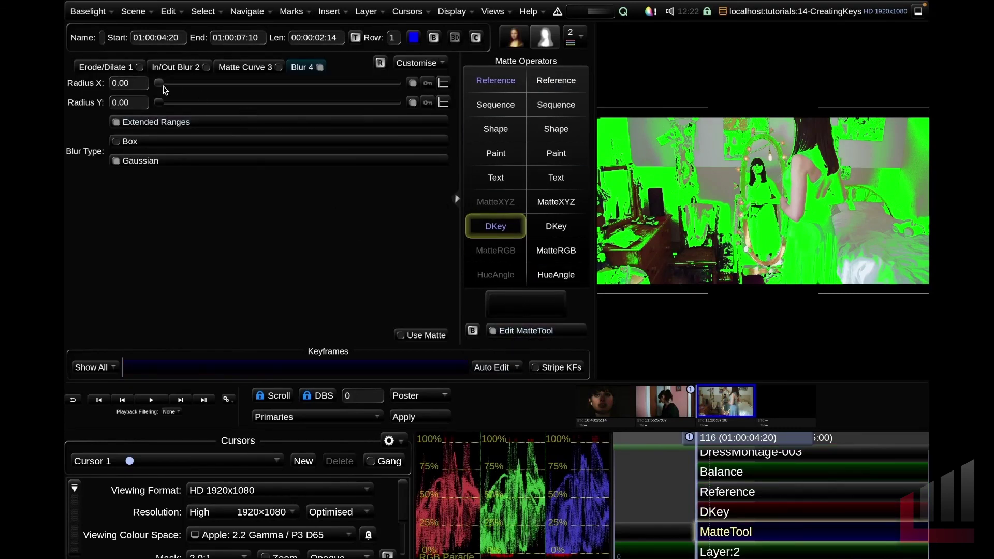
{"action": "left_click_drag", "start_coordinate": [165, 88], "coordinate": [176, 85]}
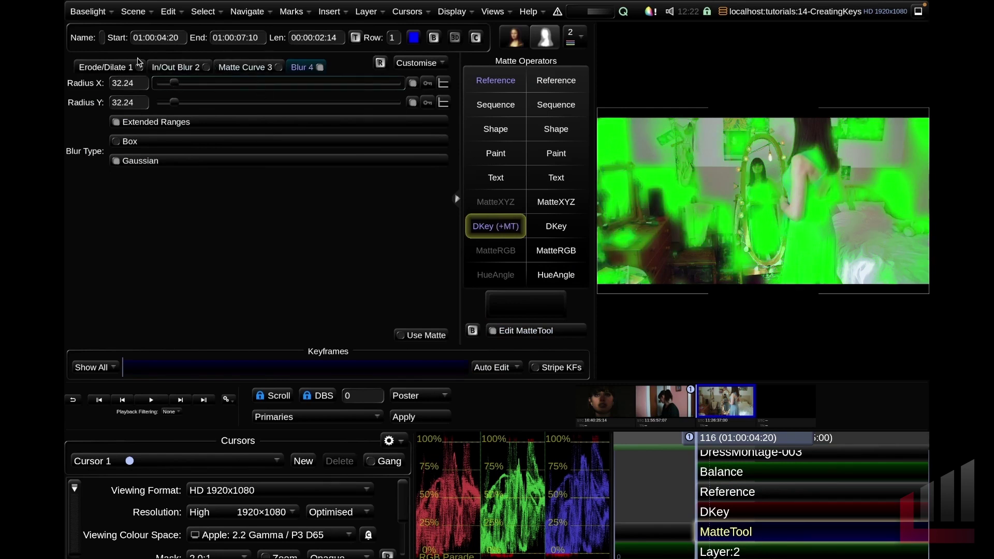
{"action": "left_click", "coordinate": [106, 67]}
{"action": "left_click_drag", "start_coordinate": [276, 89], "coordinate": [239, 100]}
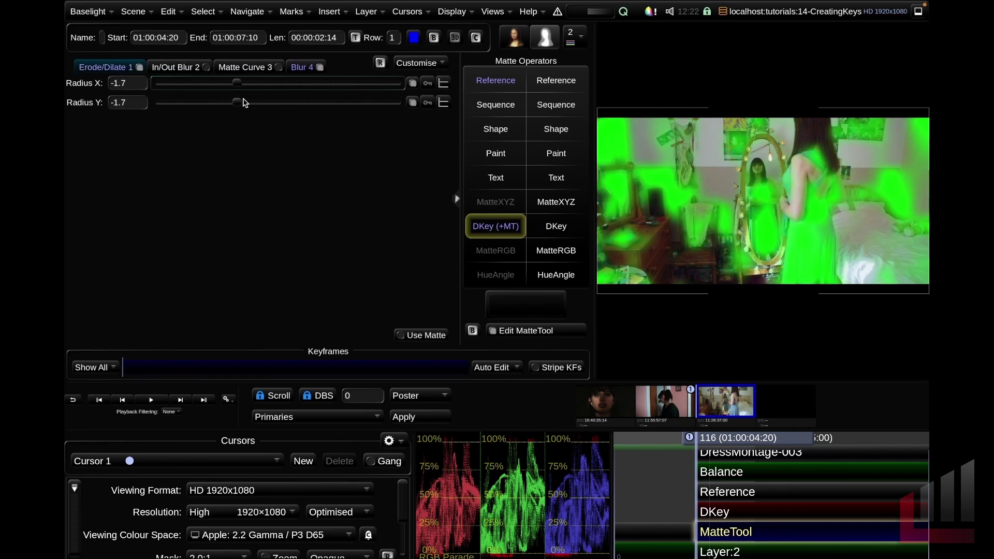
- Give DressMontage-003 Layer 2 an Inside Video Grade with gamma pushed strongly toward magenta
{"action": "left_click", "coordinate": [880, 449]}
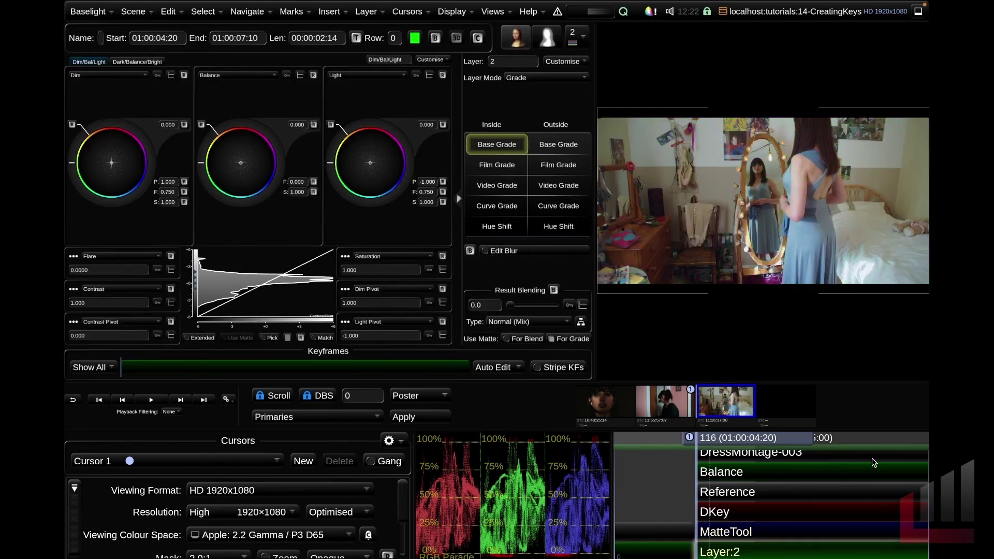
{"action": "left_click", "coordinate": [493, 184]}
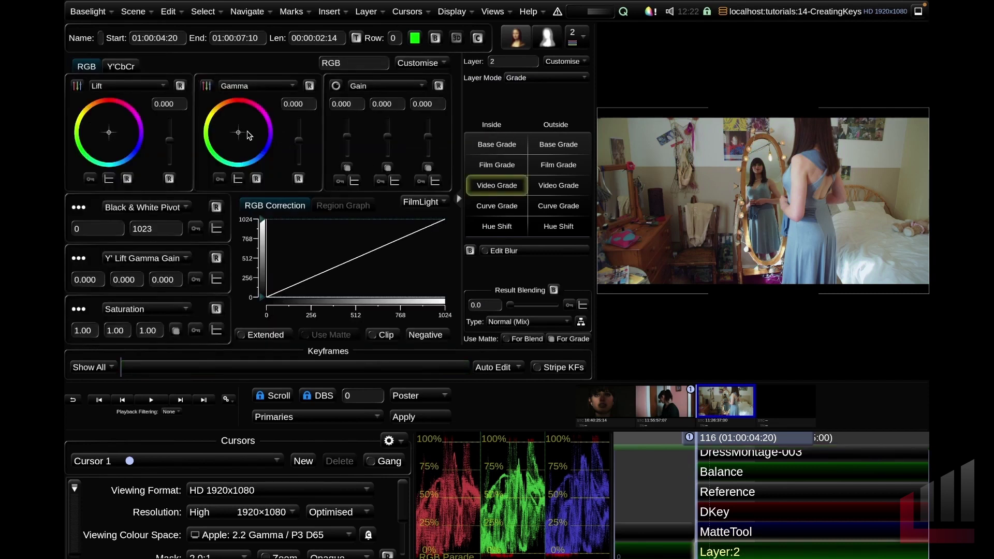
{"action": "left_click_drag", "start_coordinate": [238, 132], "coordinate": [257, 118]}
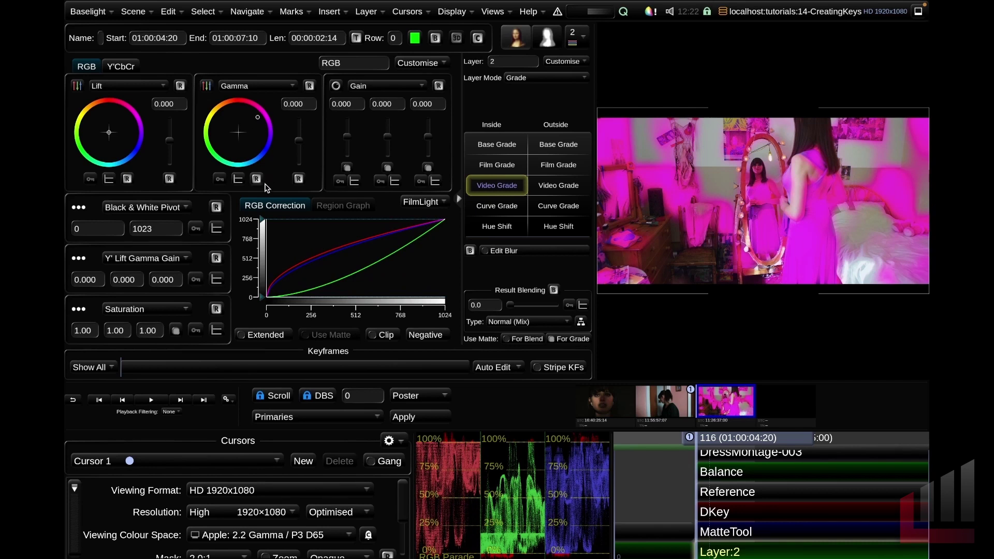